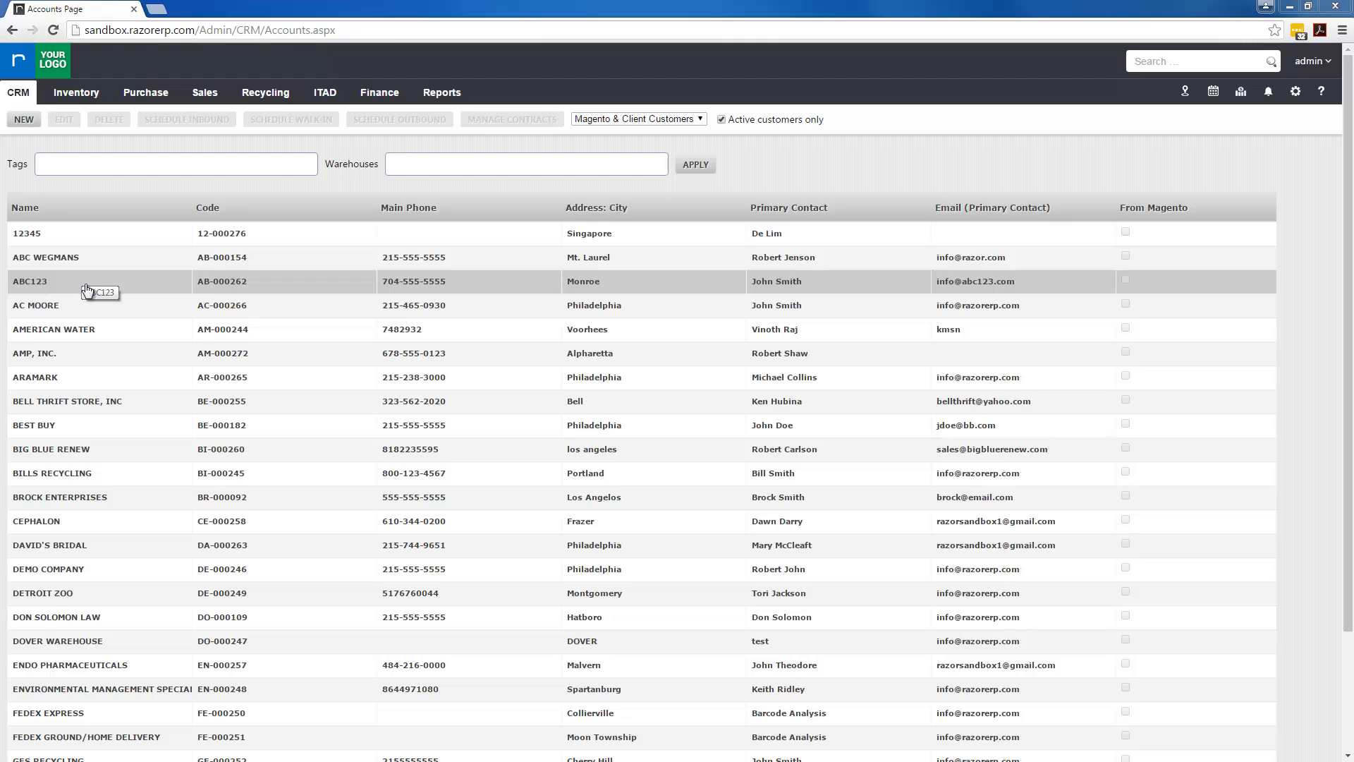
Open account ABC123 for editing, check its Client Portal users, and settle on the Contacts tab
mouse_move(17, 97)
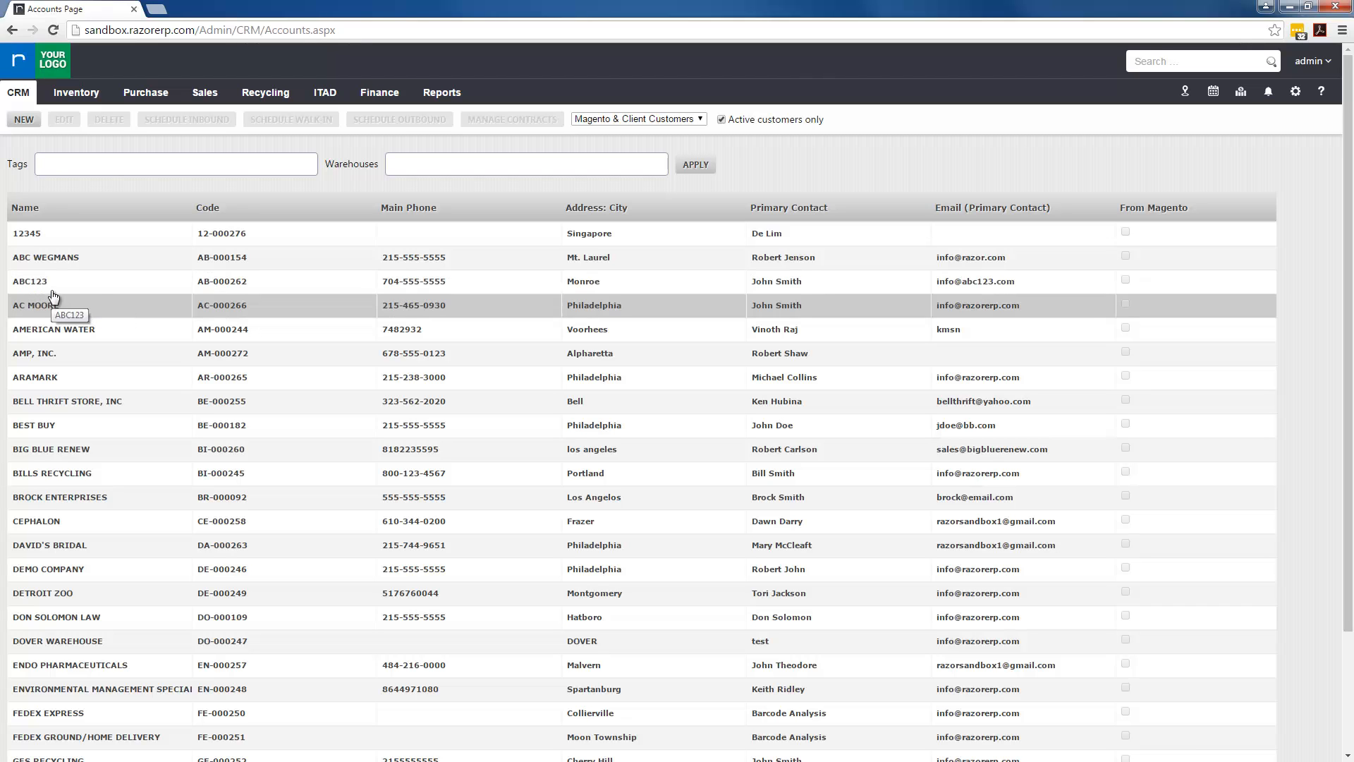
double_click(101, 283)
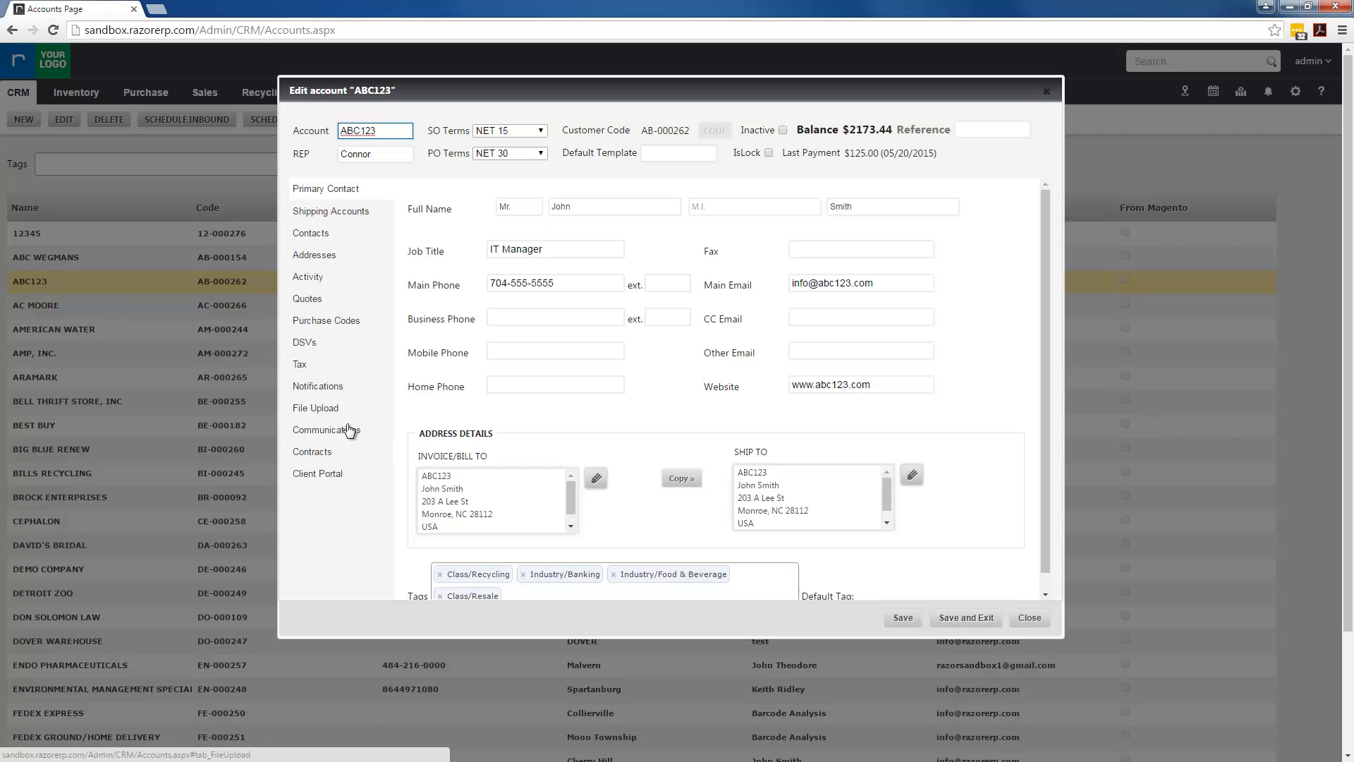
click(330, 475)
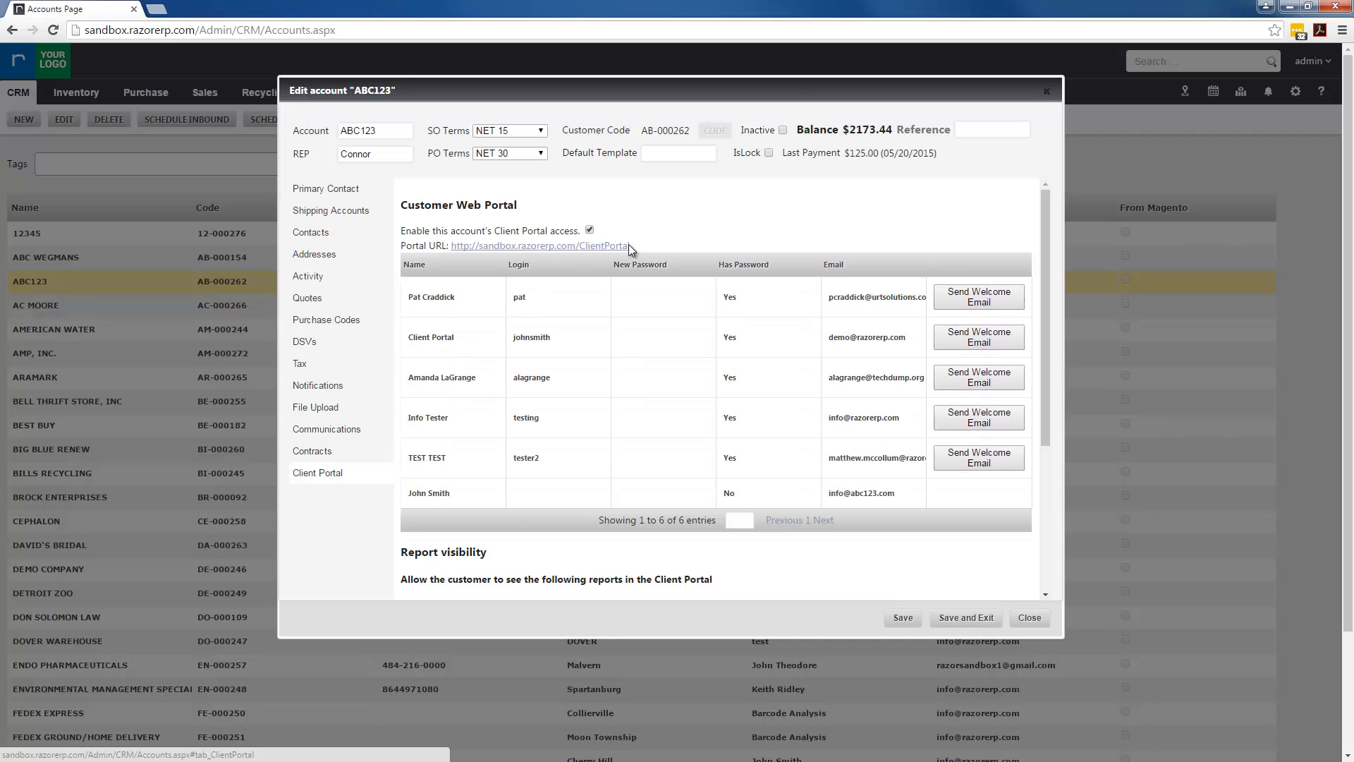
click(325, 241)
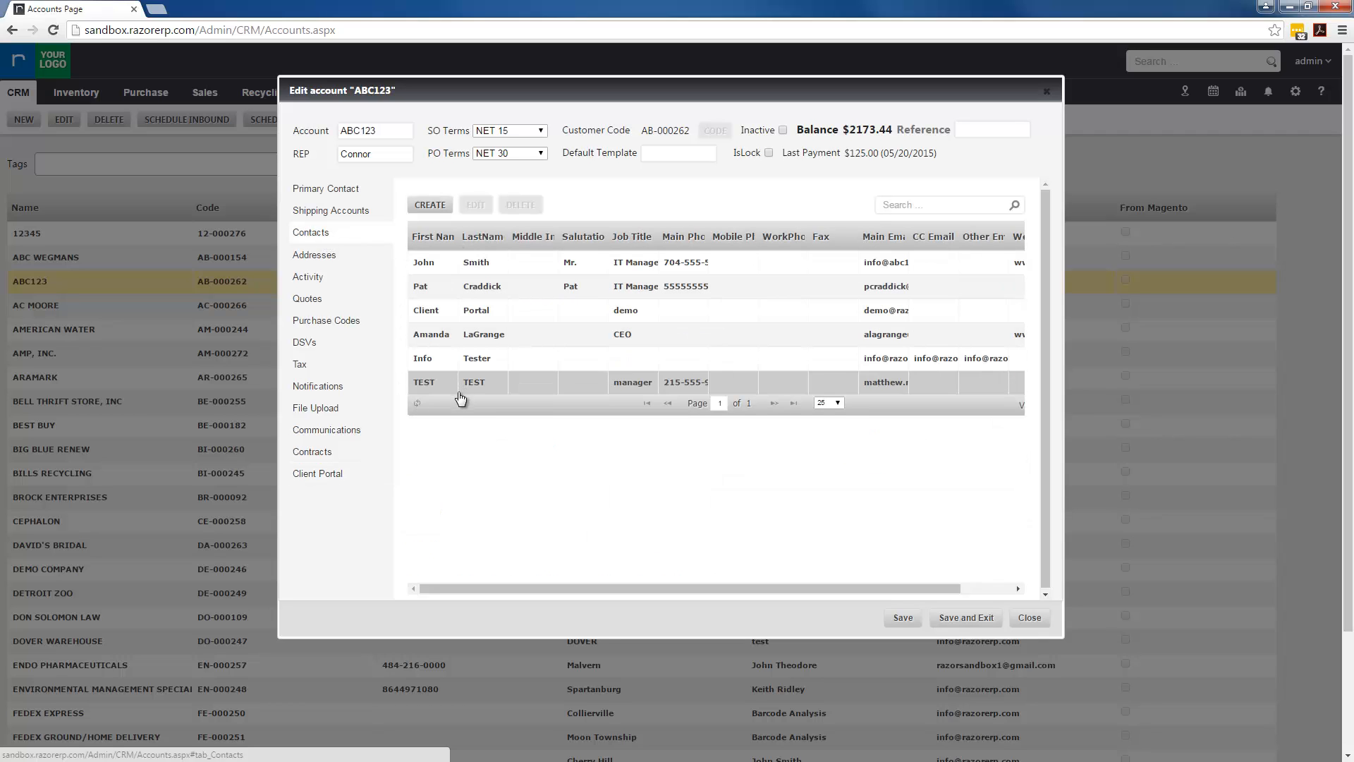
click(342, 478)
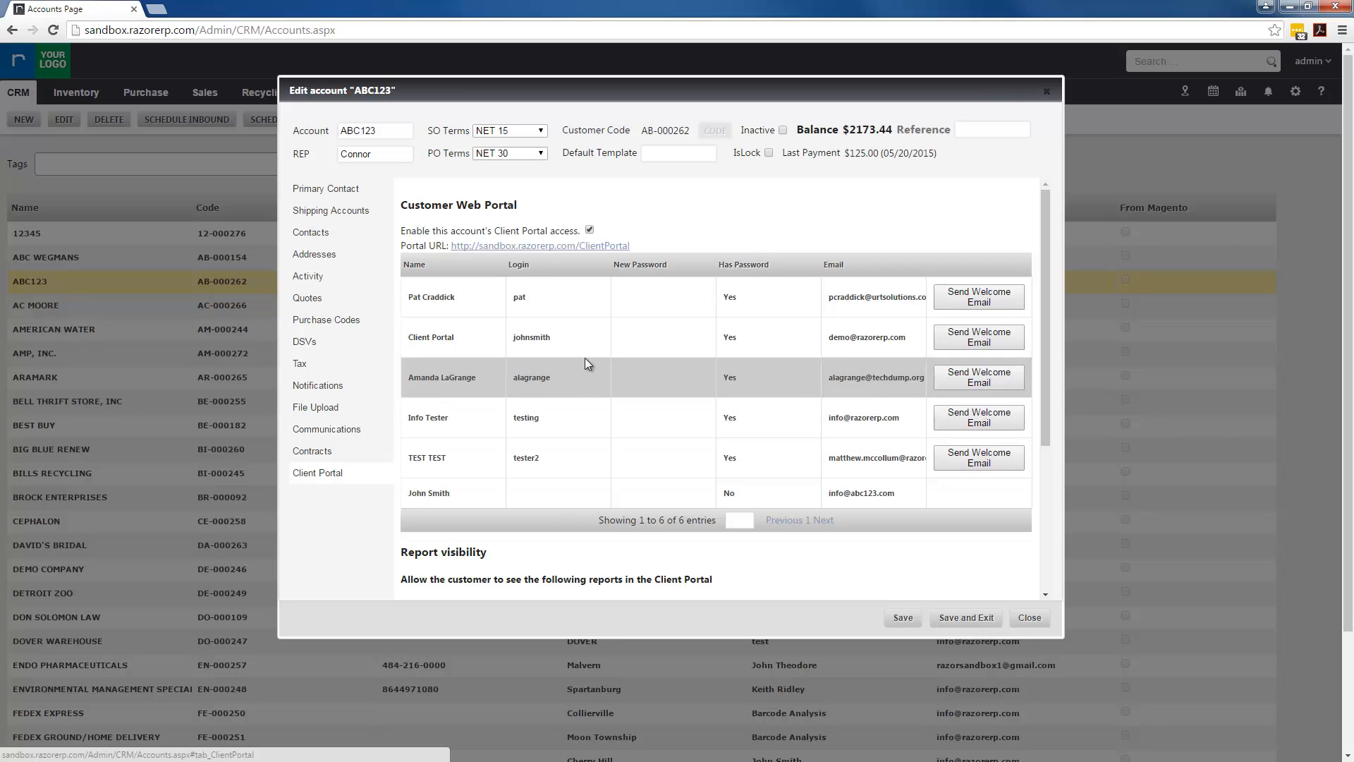
click(321, 233)
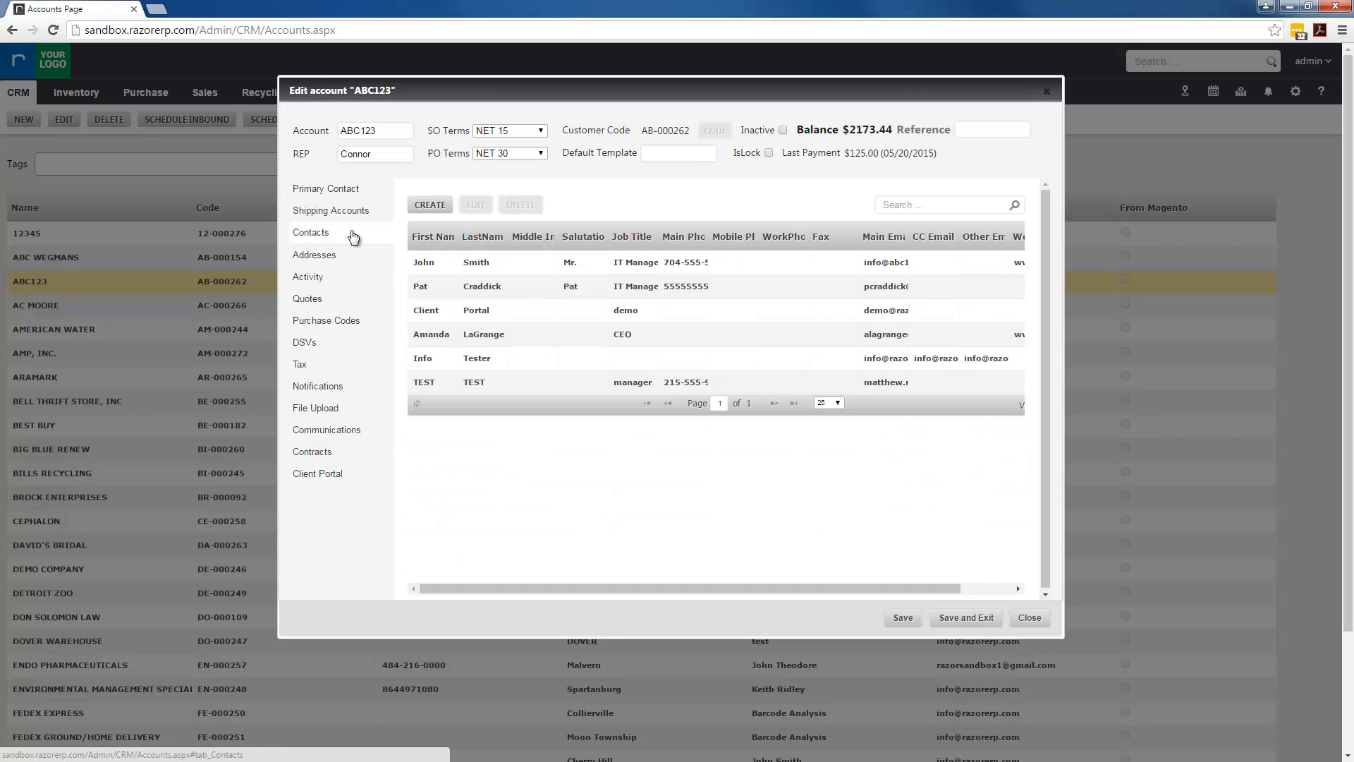
Add contact 'Tester' with job title 'tester', a main phone and a main e-mail, then select it
click(432, 206)
click(624, 275)
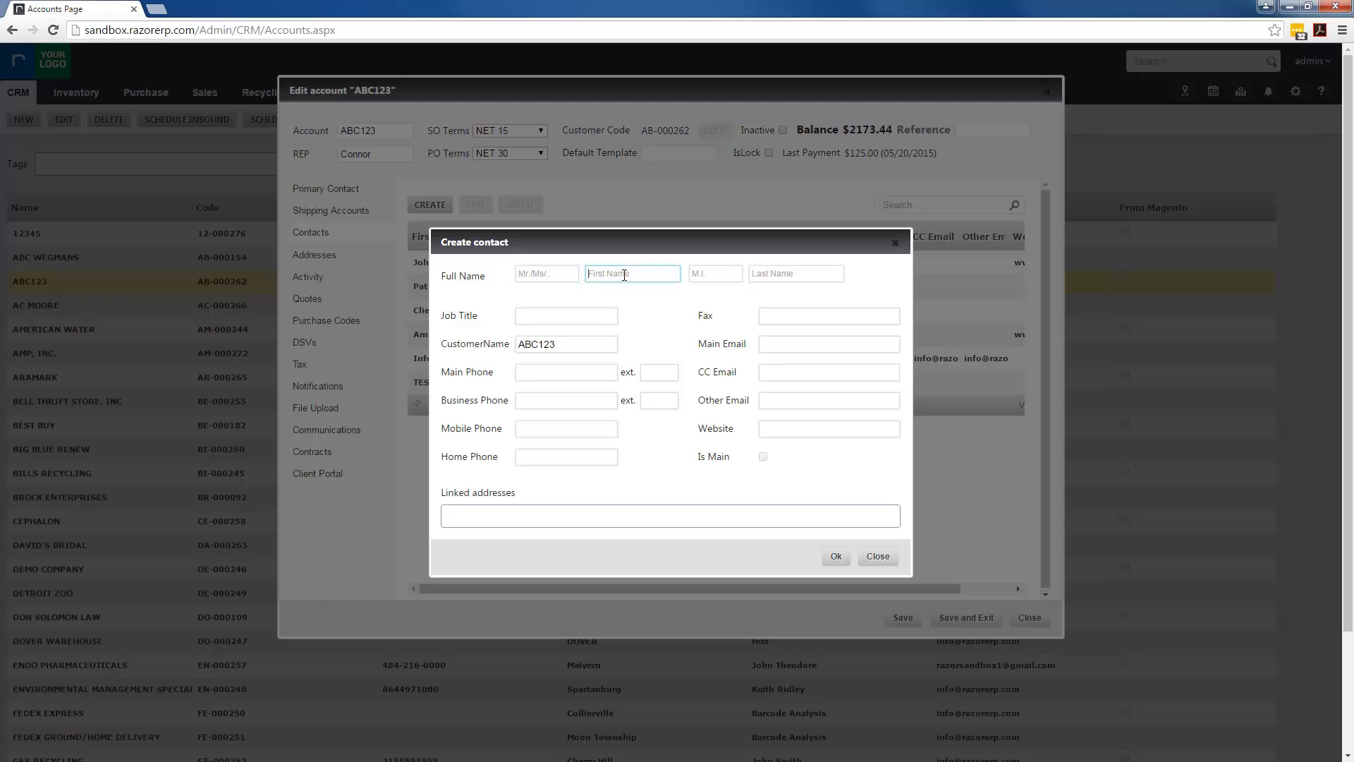
text(Tester)
key(Tab)
key(Tab)
text(Tester)
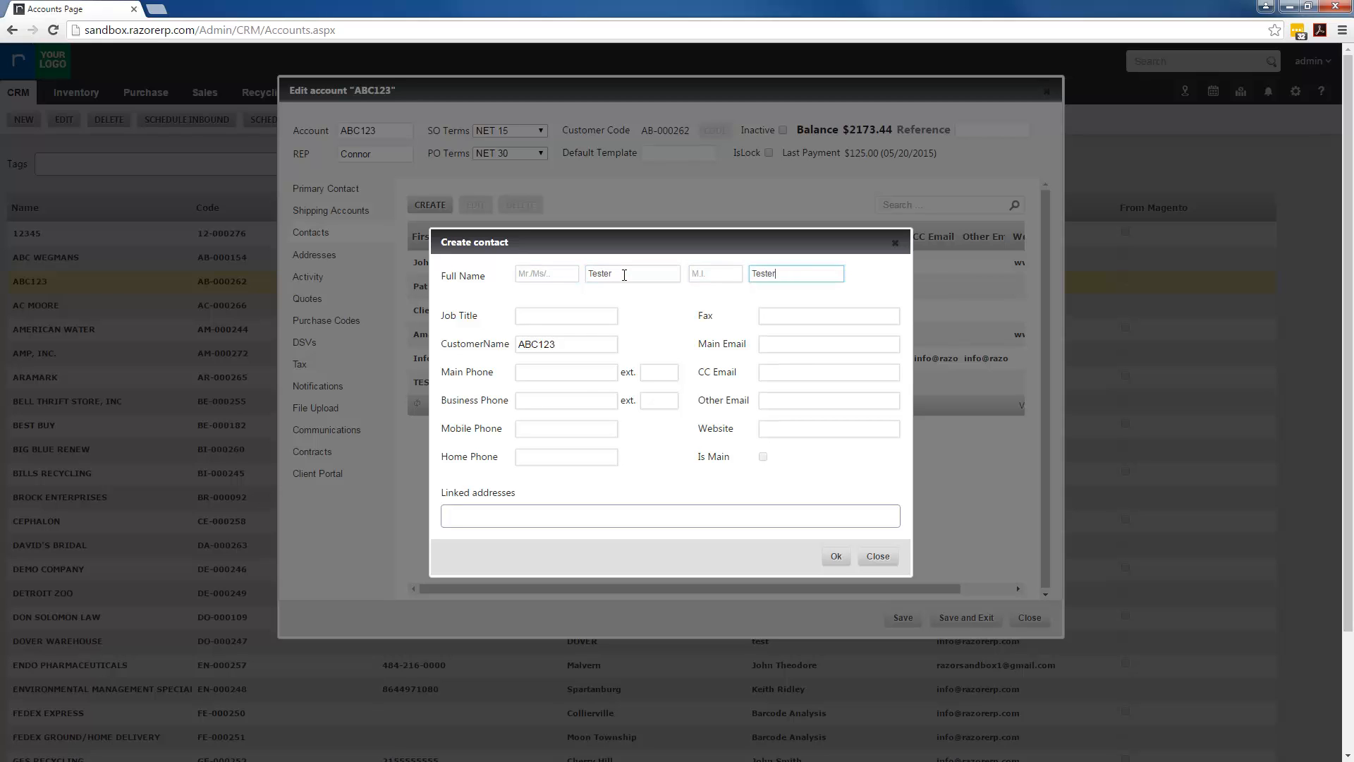
key(Tab)
text(tester)
key(Tab)
click(783, 343)
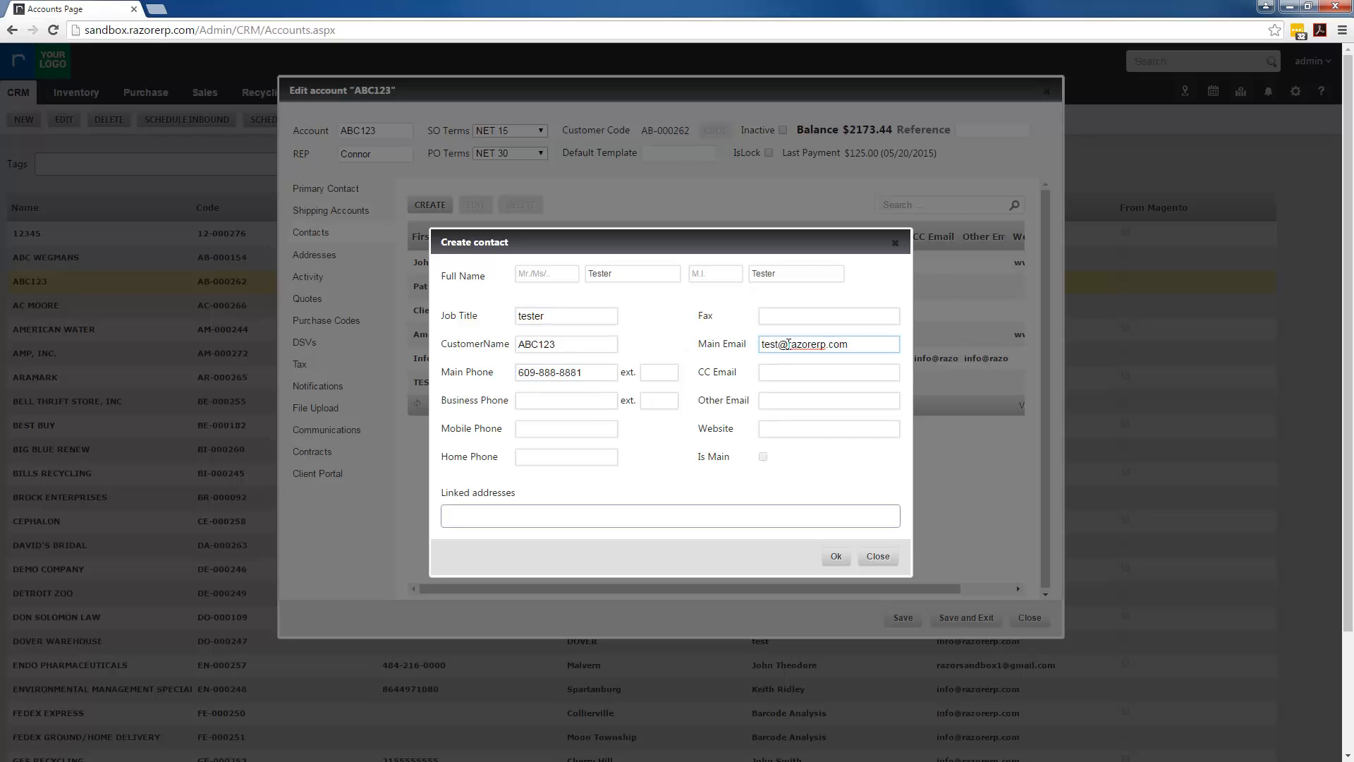
click(835, 556)
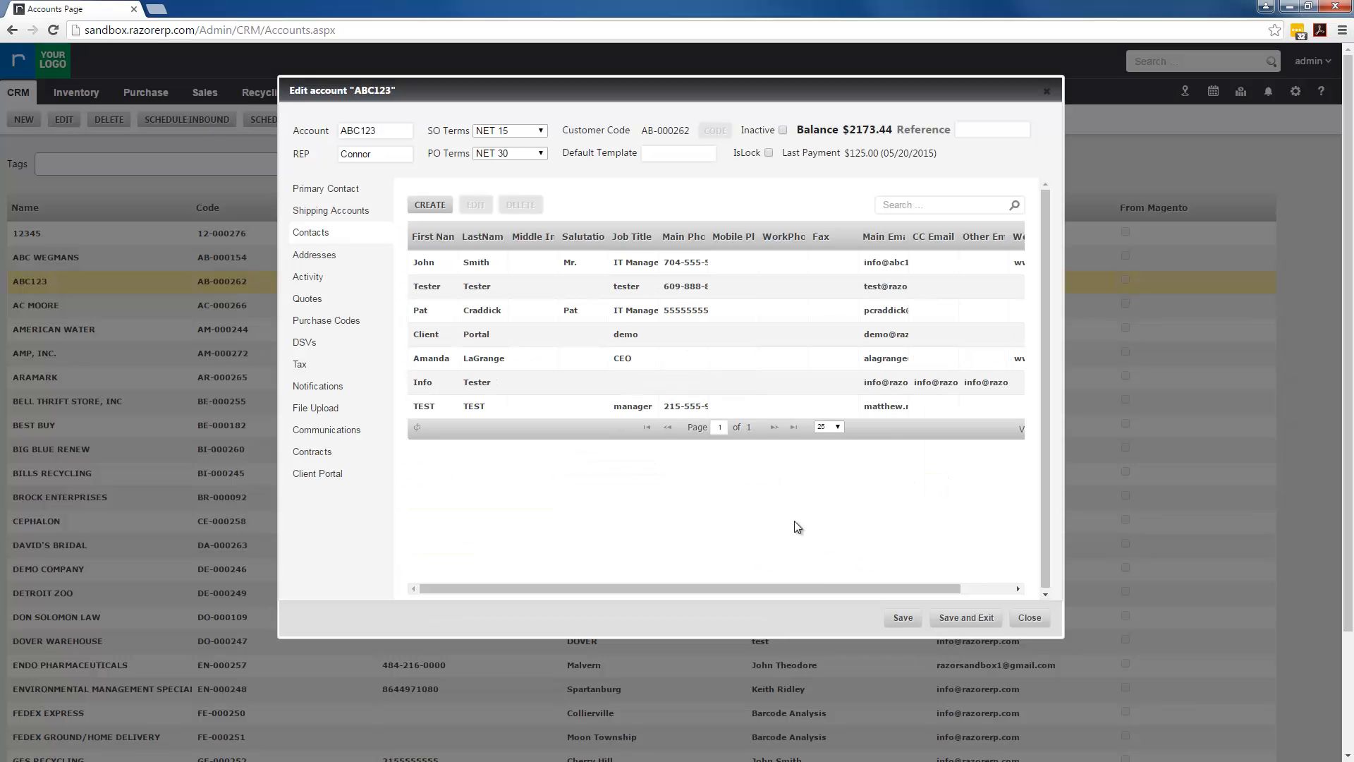
click(435, 288)
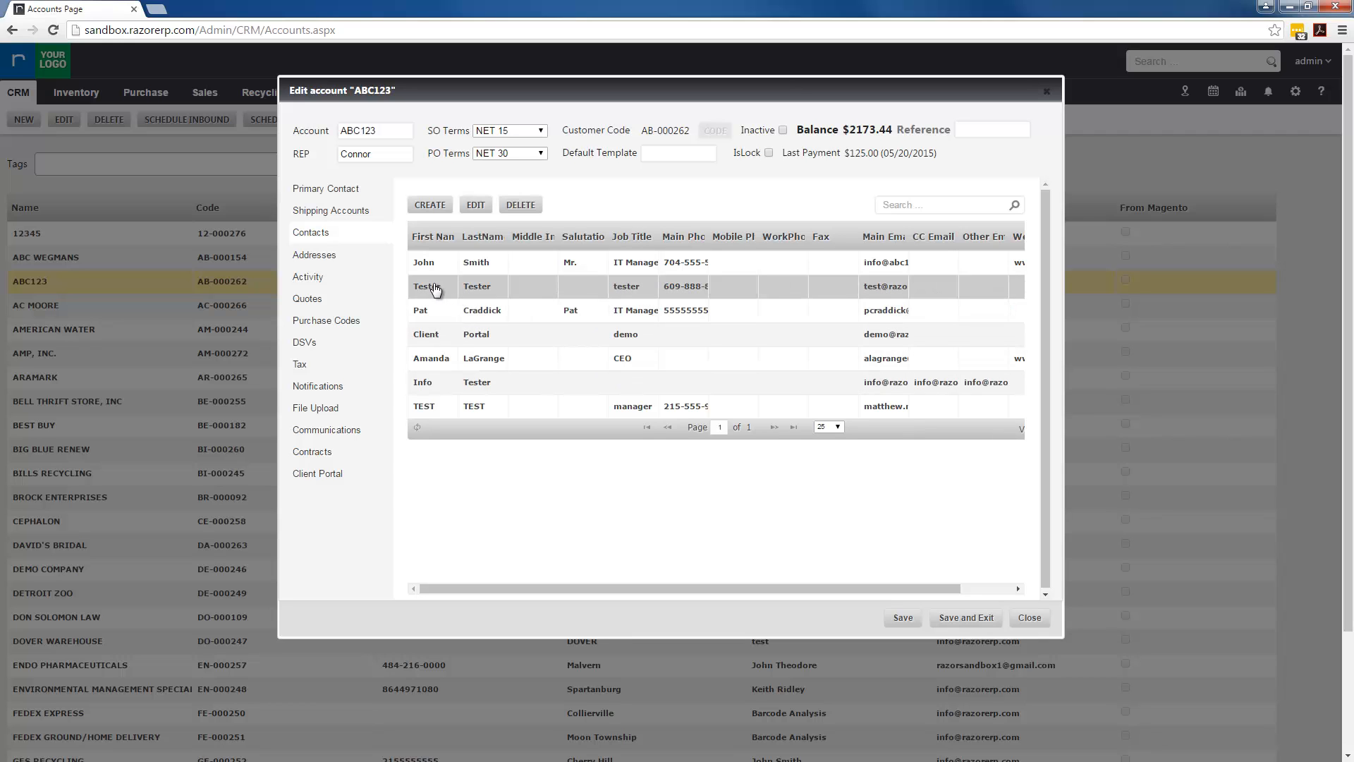
Give the test contact a client portal login, replacing the first login that was unavailable
click(340, 475)
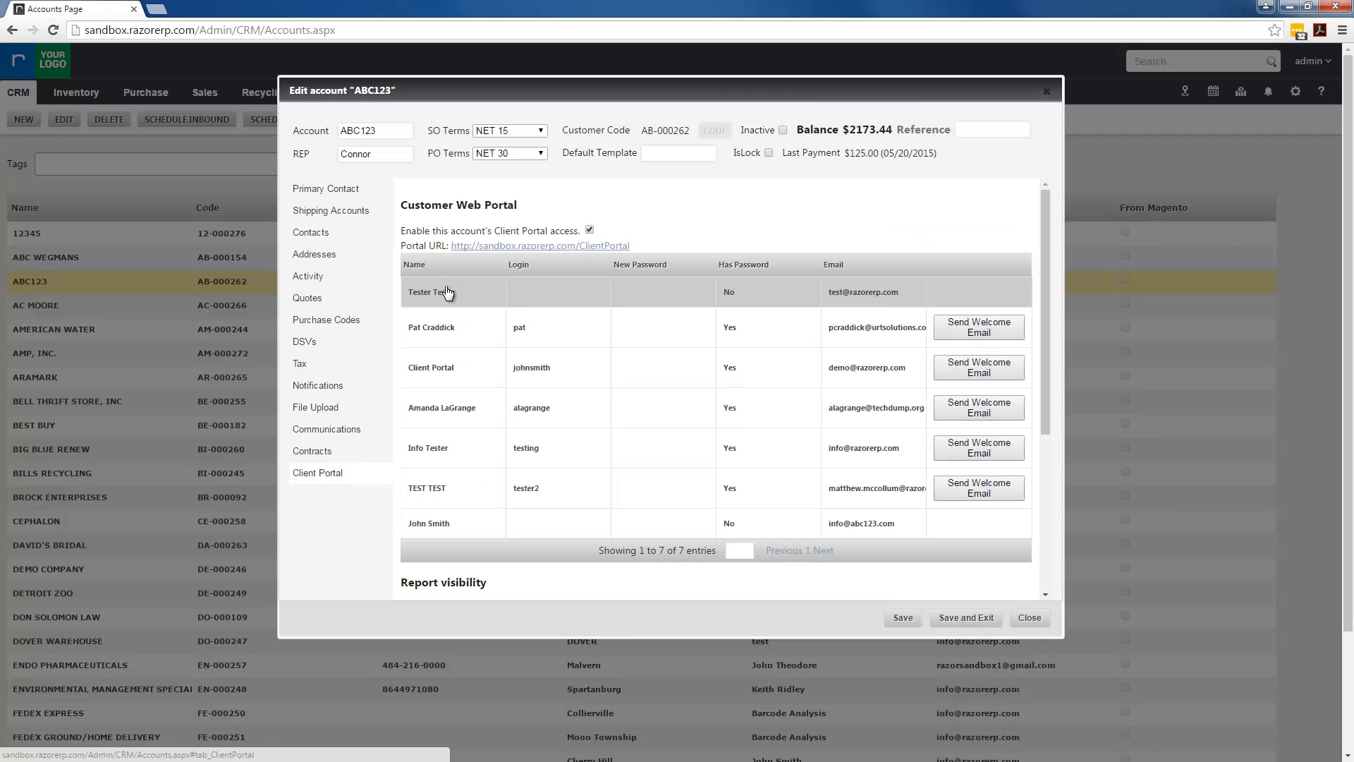
click(541, 295)
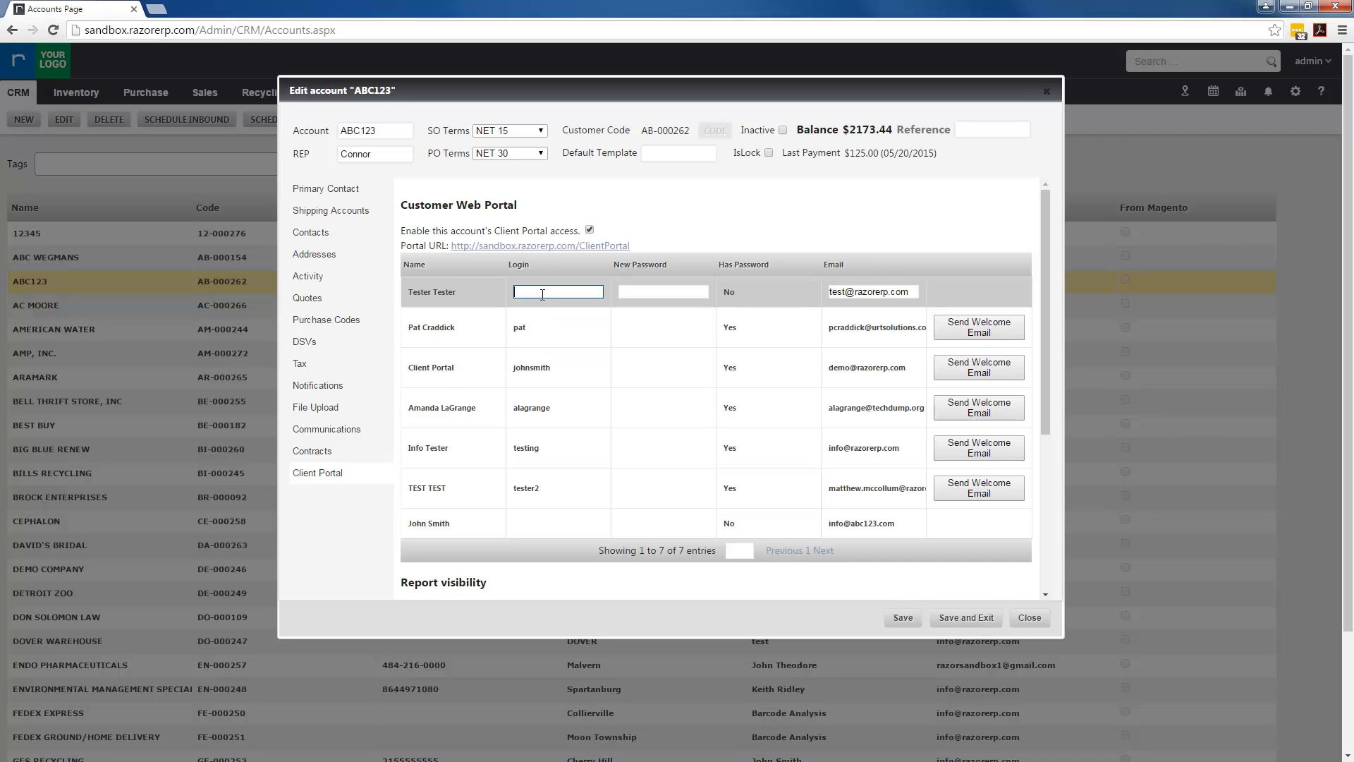
text(pat)
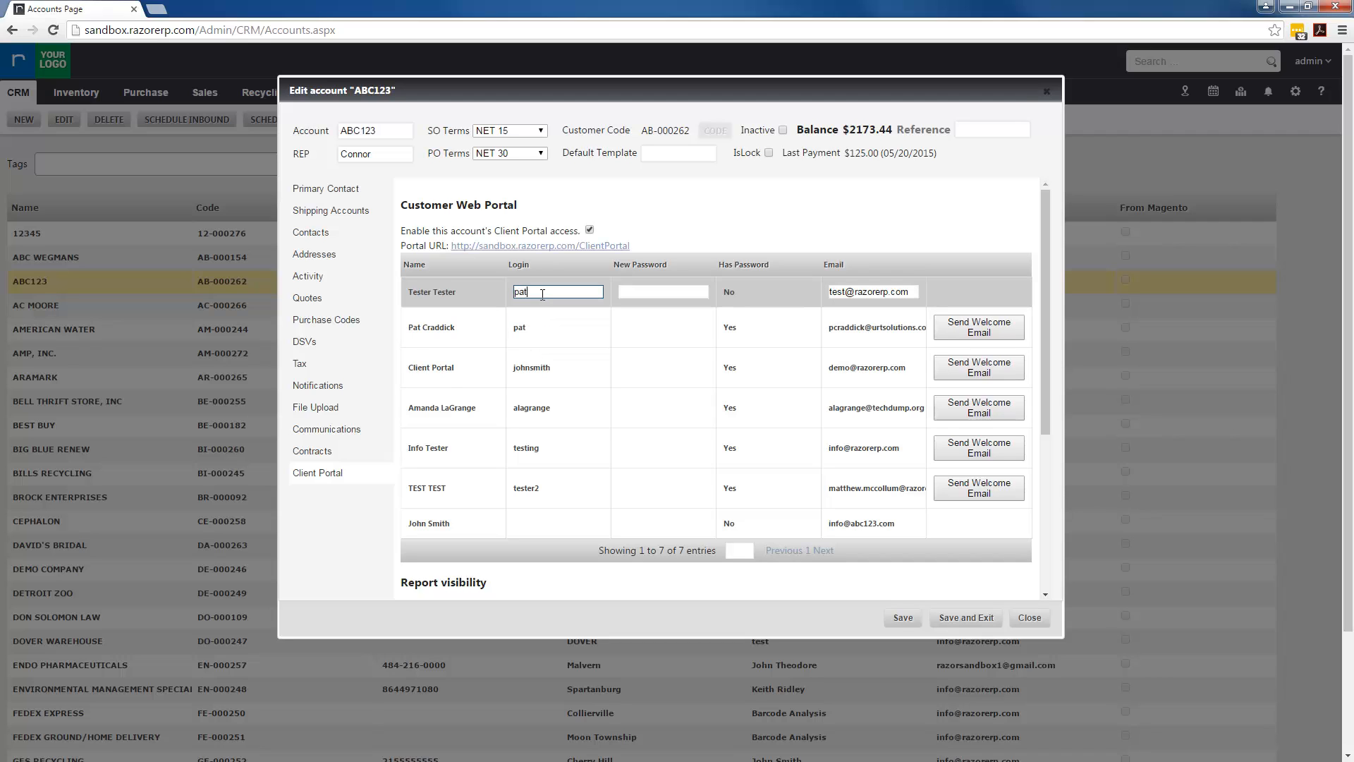
click(760, 212)
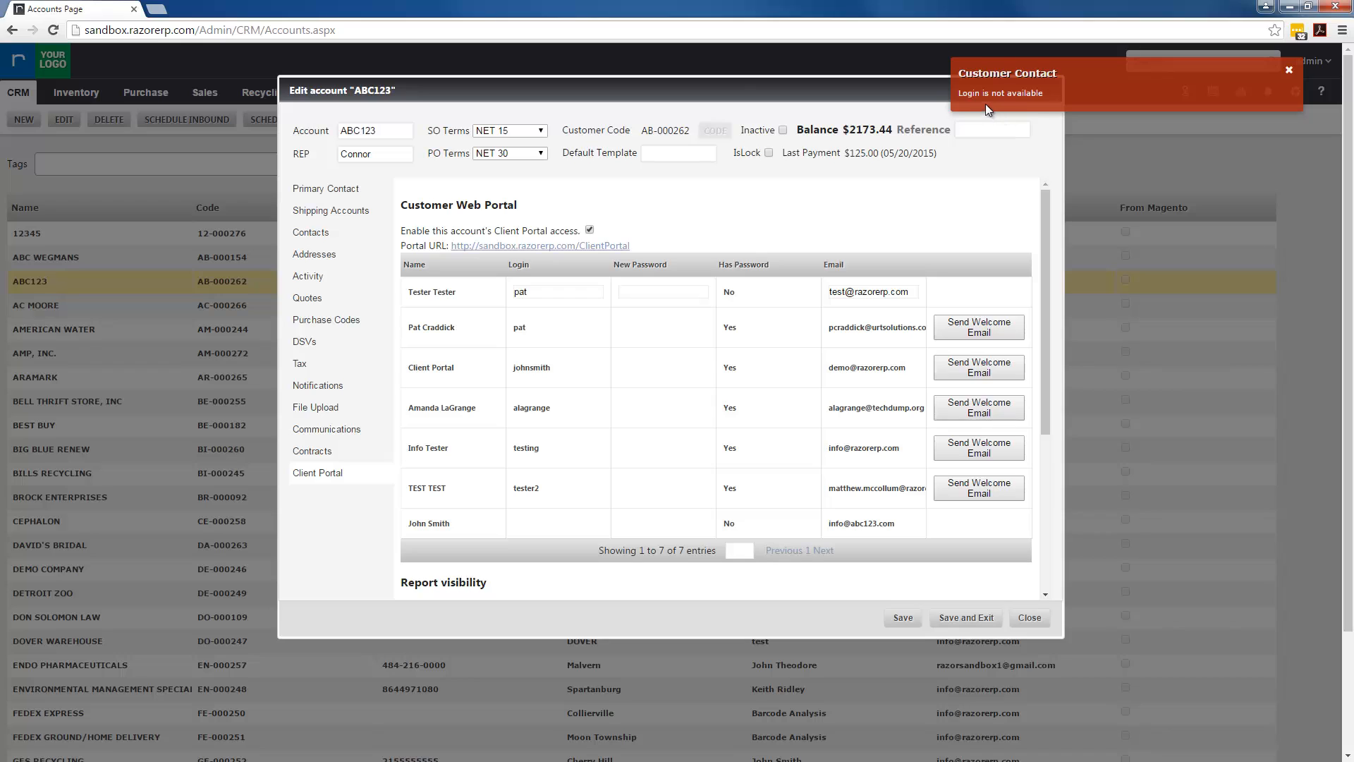
click(547, 292)
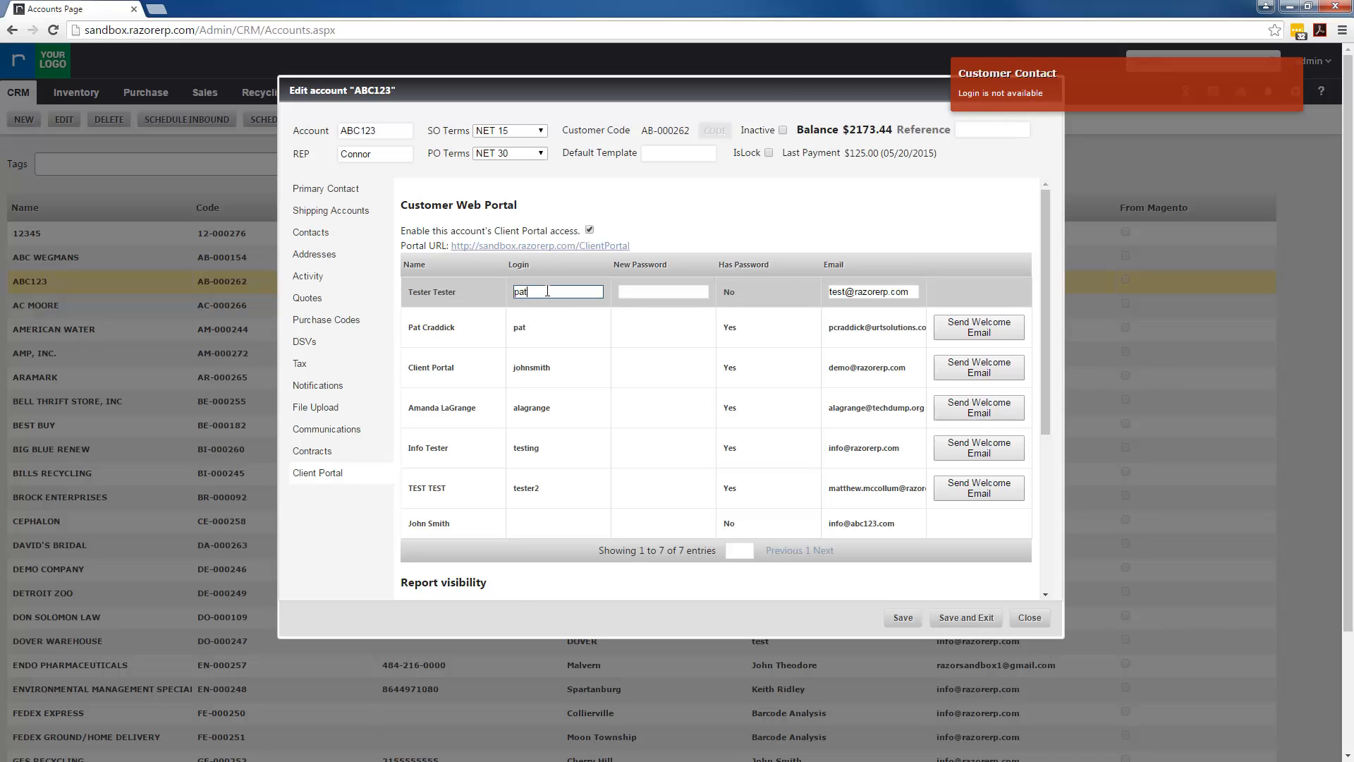
double_click(547, 292)
text(tester)
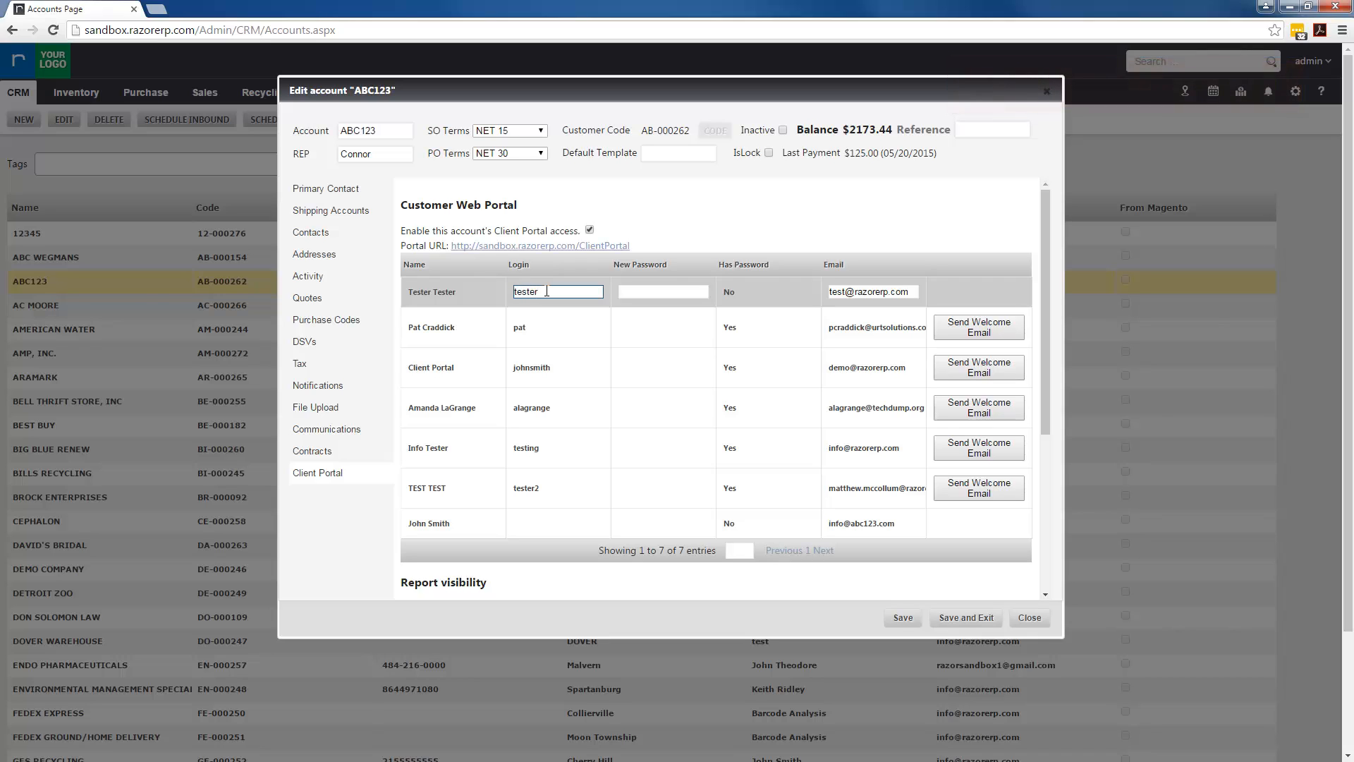
text(3)
key(Return)
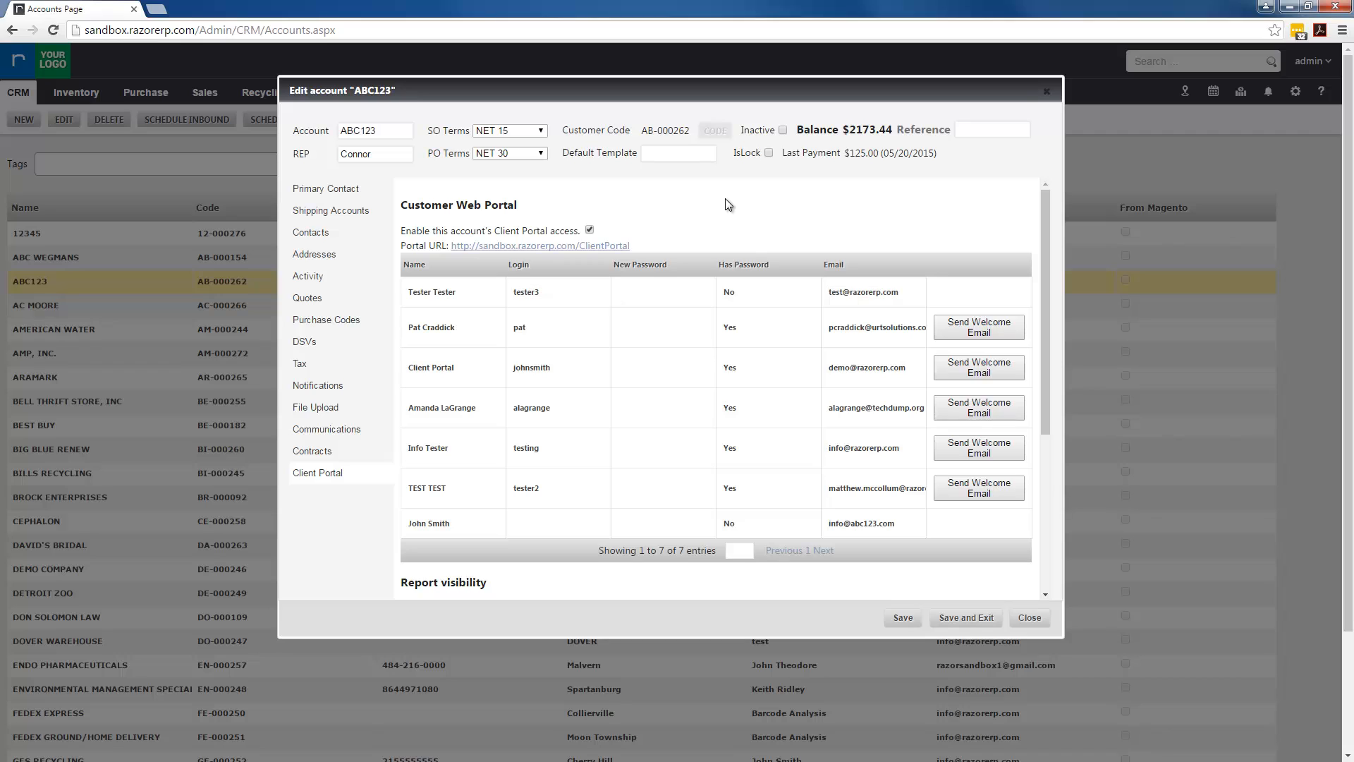
Set a new client portal password for the test contact
click(655, 293)
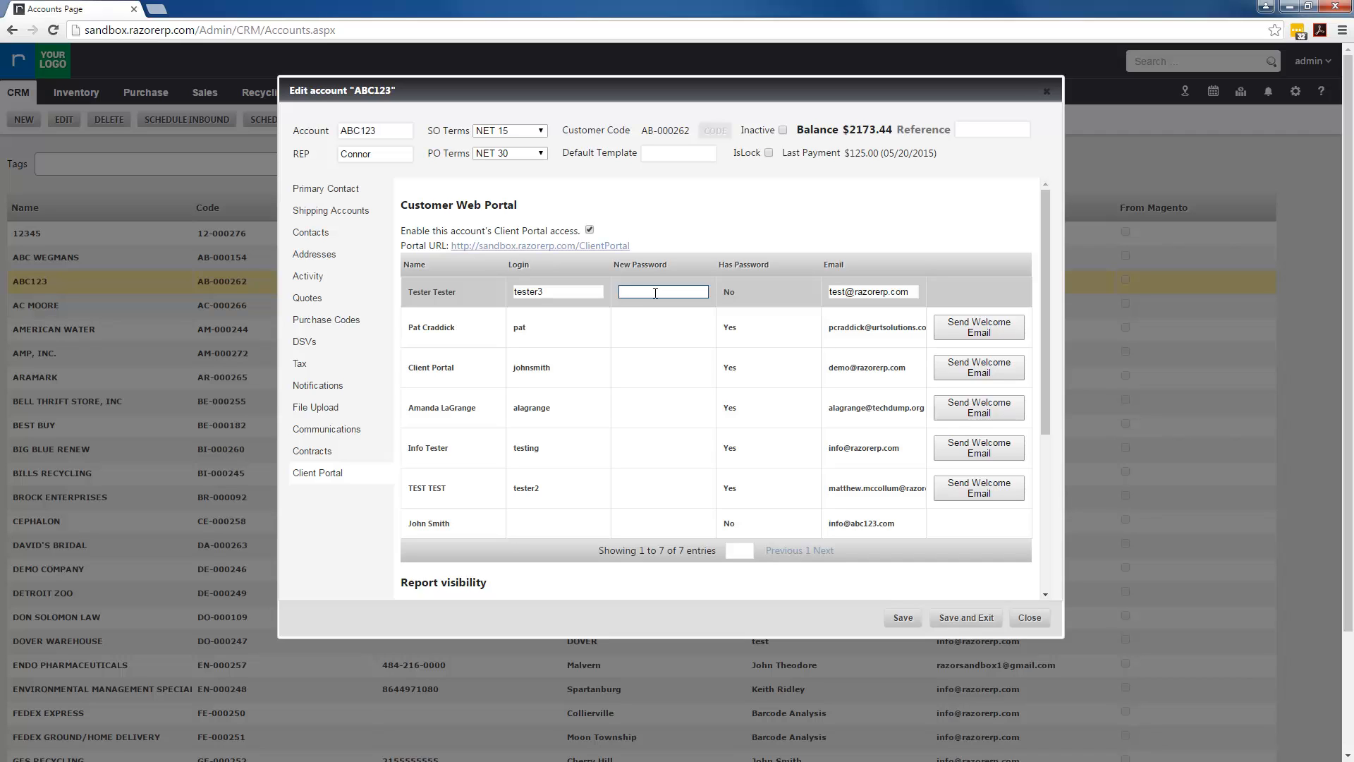
text(tester3)
key(Return)
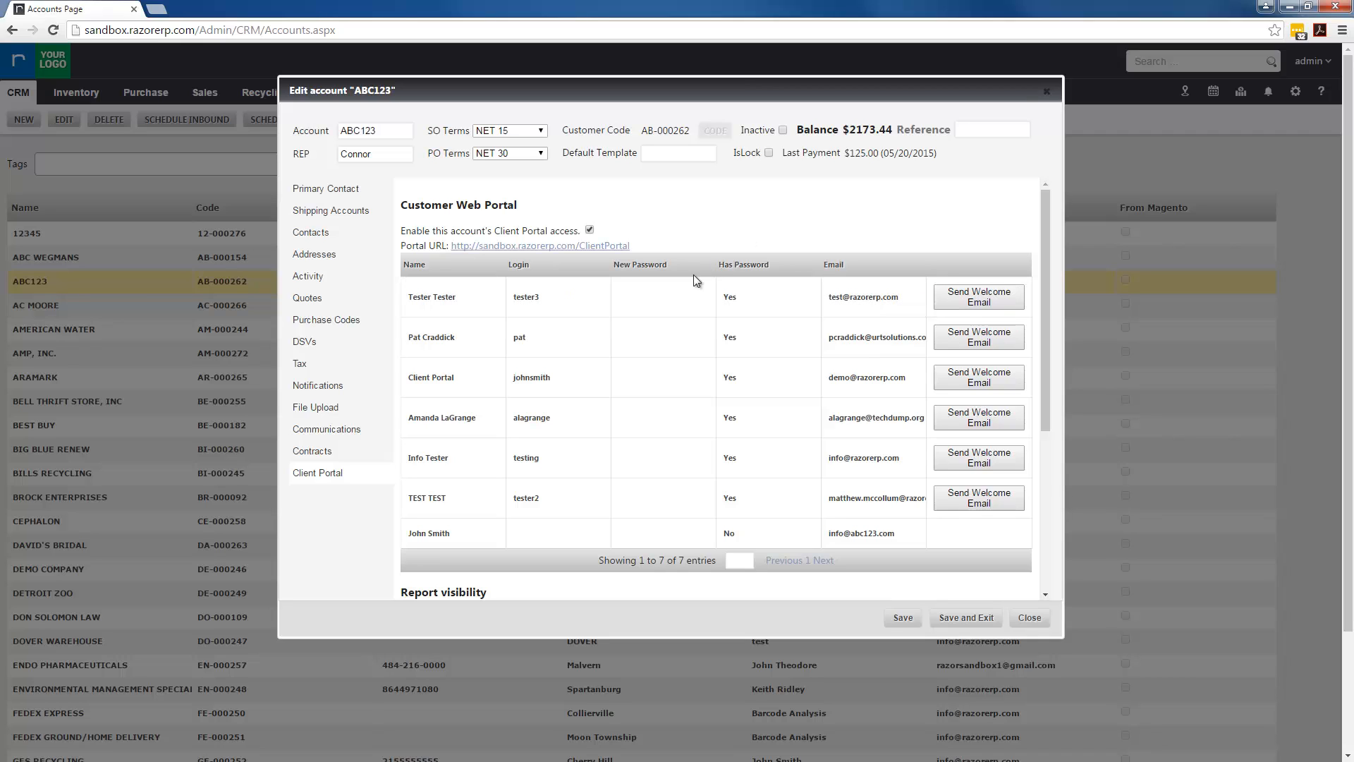
Change the test contact's portal e-mail to a staff member's address
click(647, 303)
key(Escape)
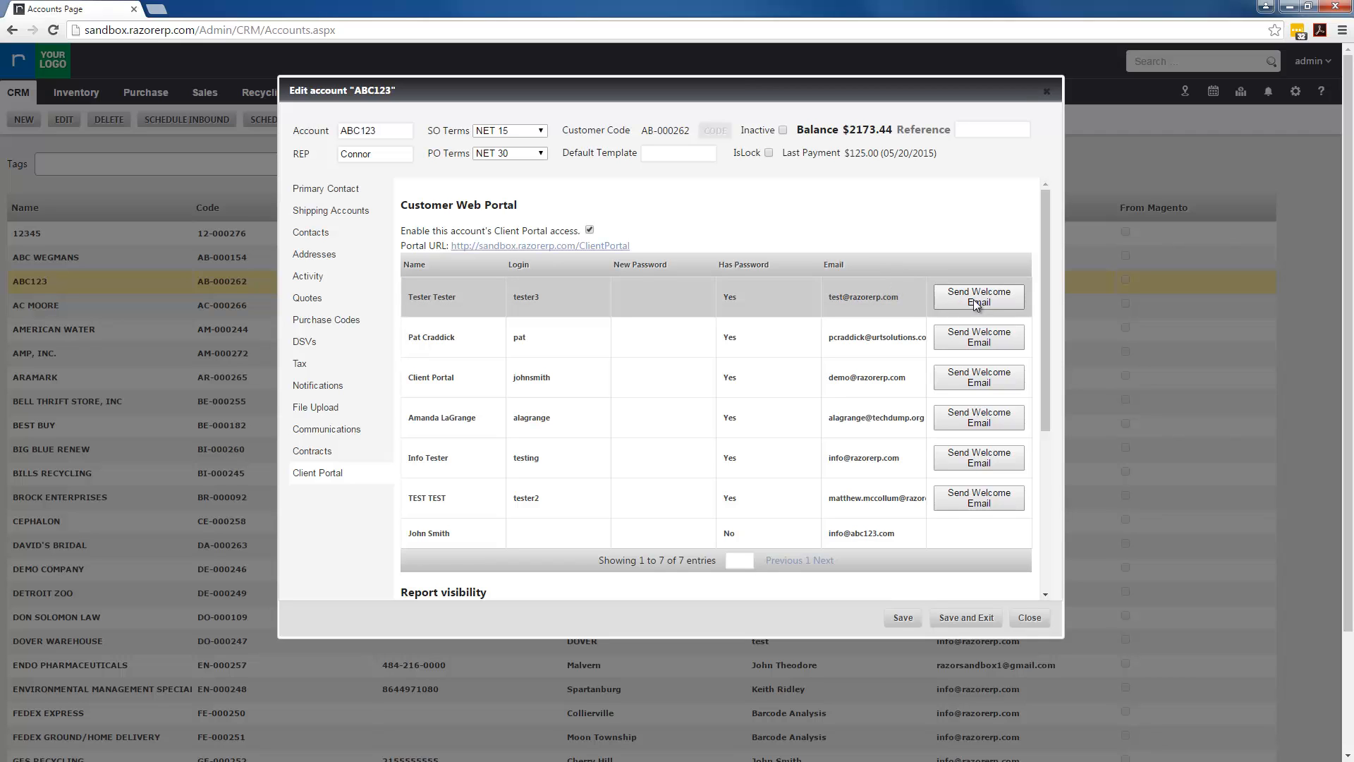
click(852, 295)
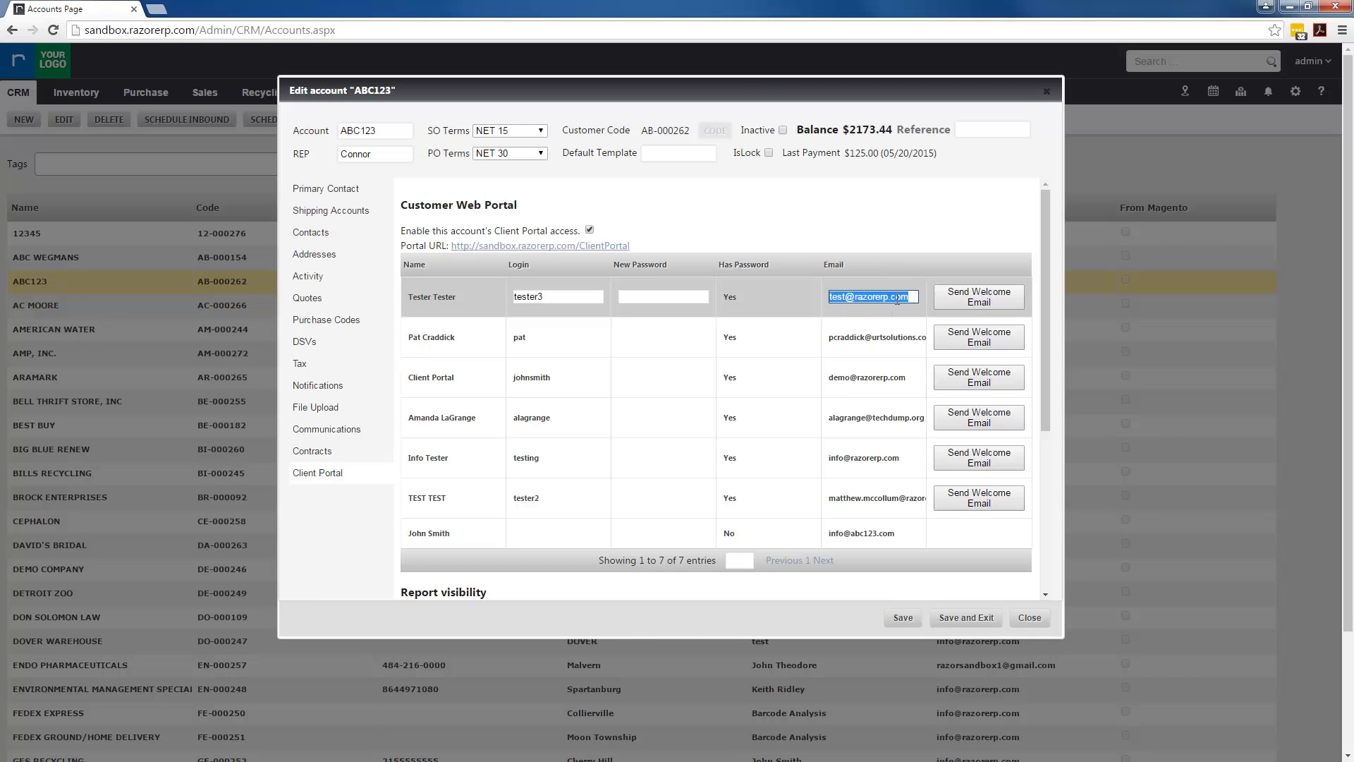
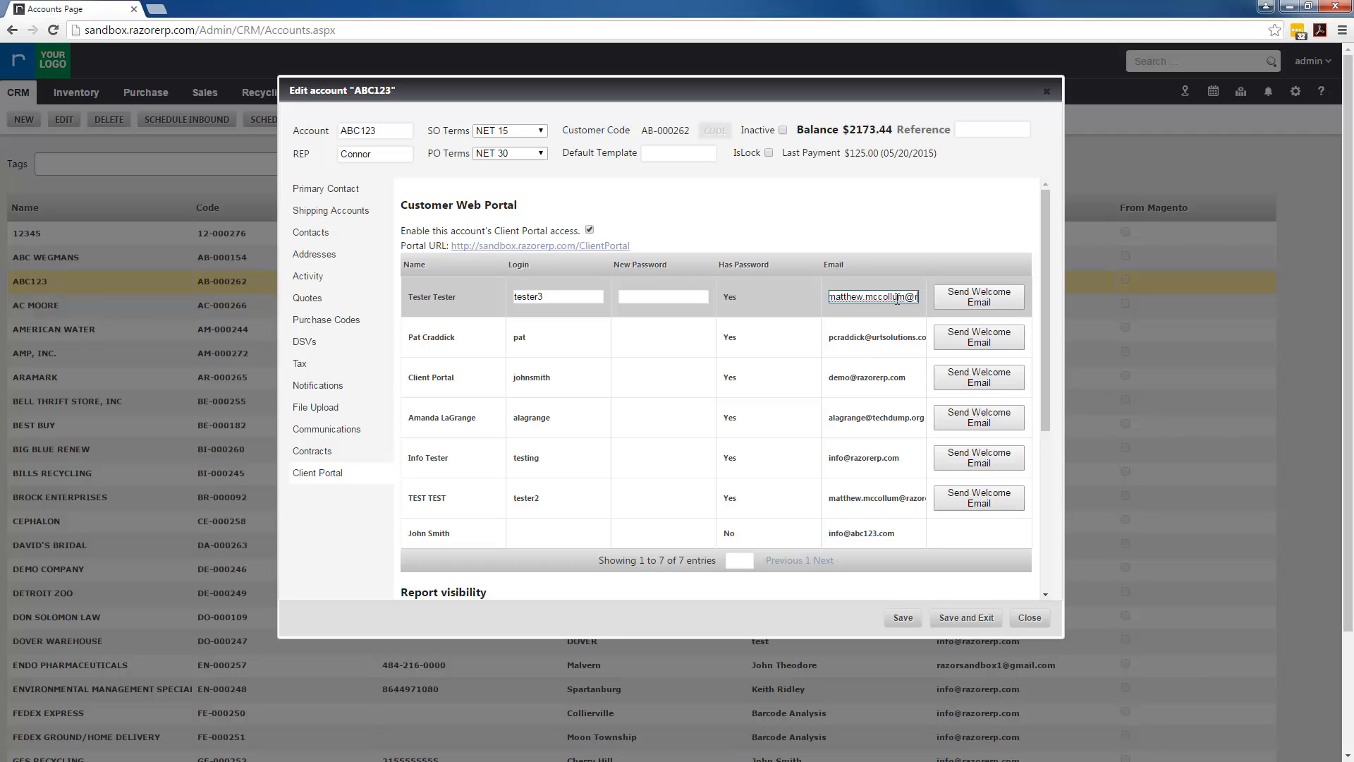
key(Return)
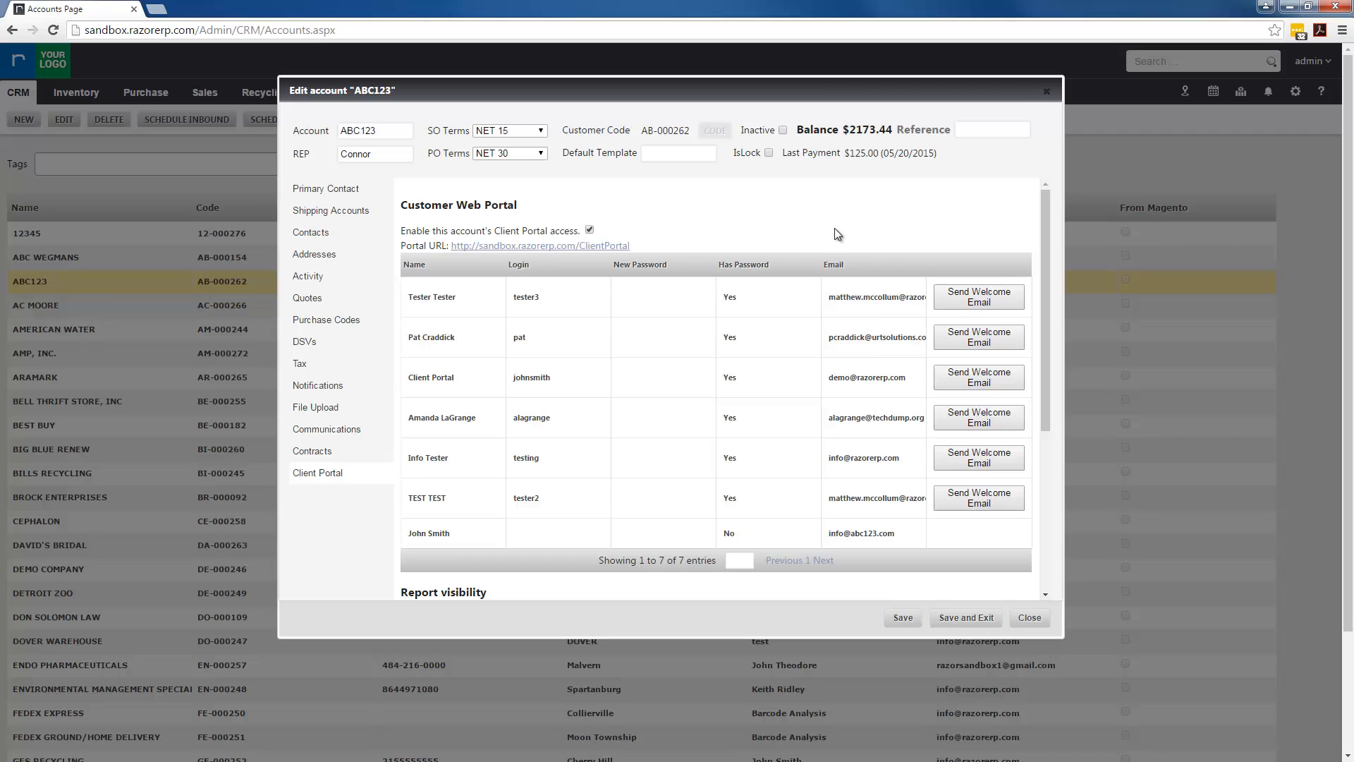
Reset the test contact's portal password to a new value
click(674, 297)
text(t)
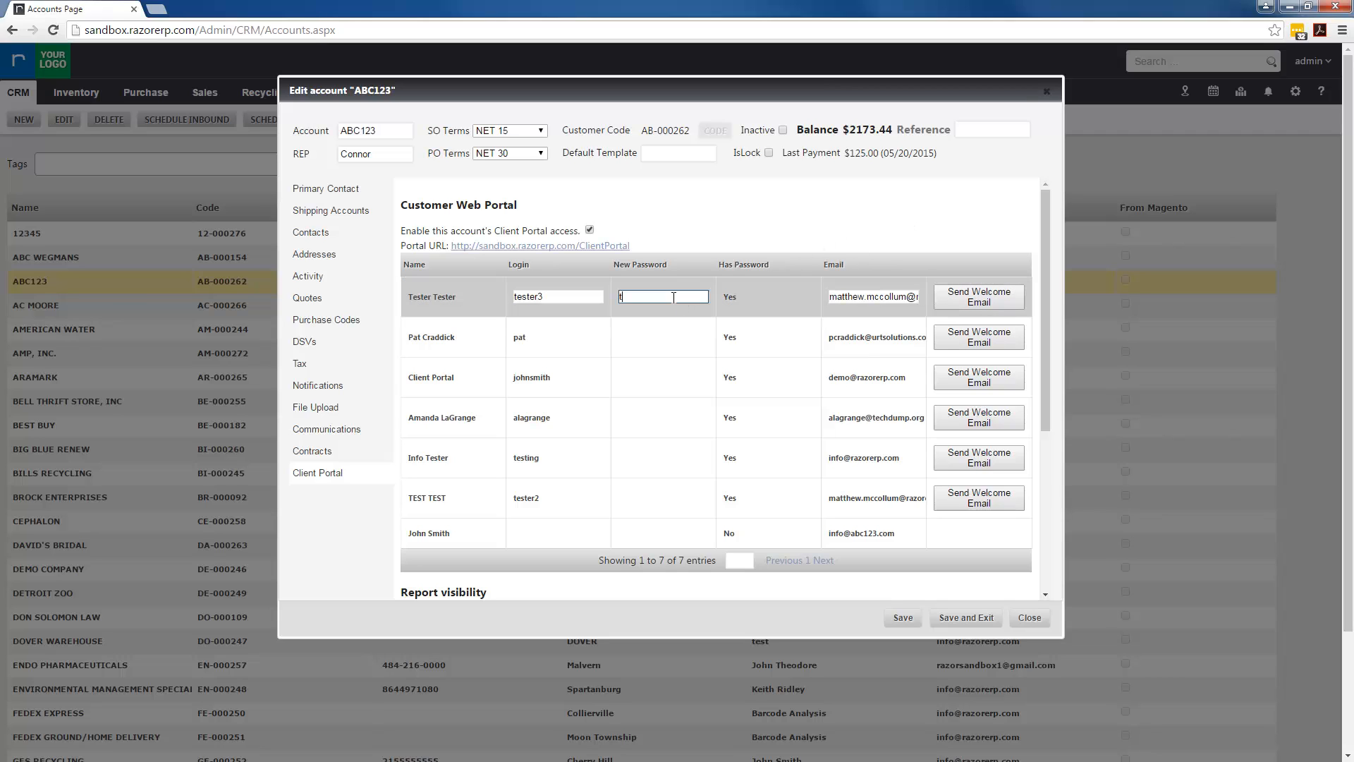
text(ester)
key(Return)
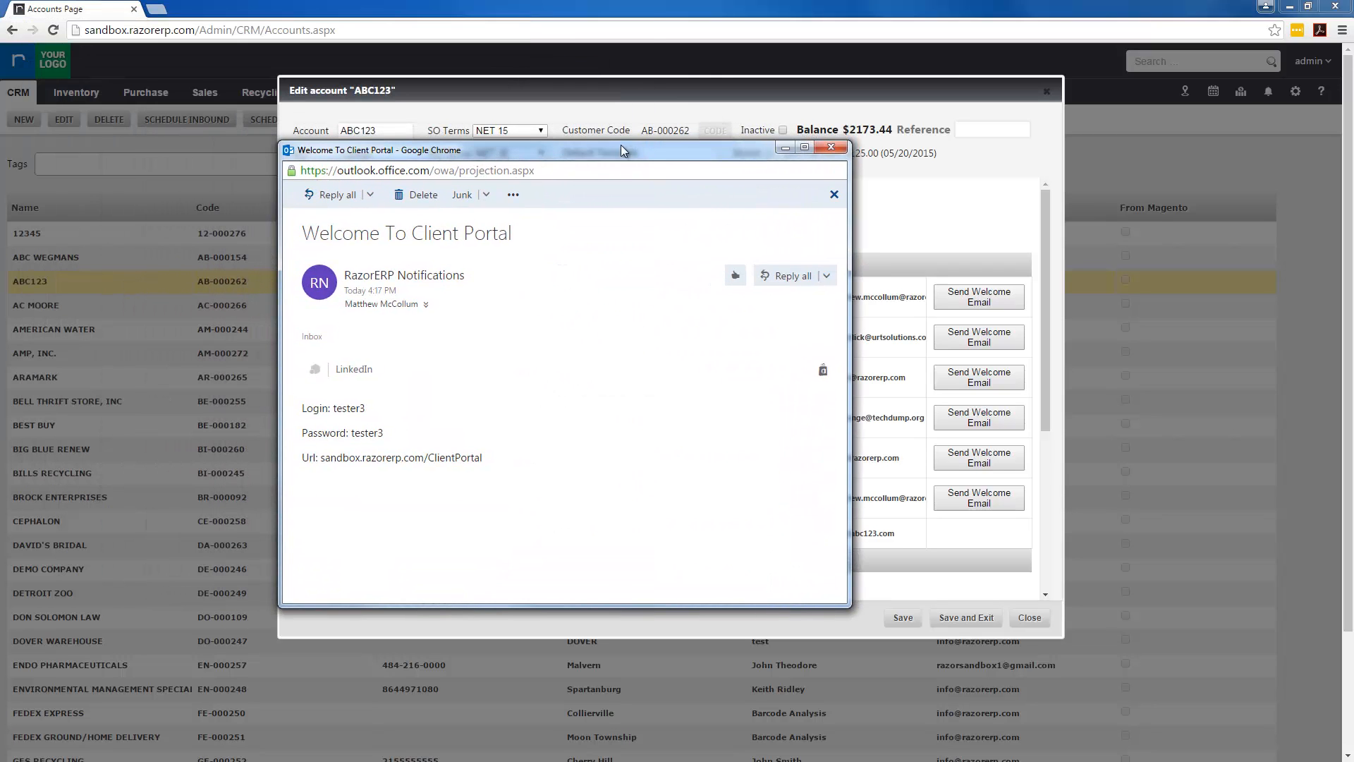
Move the welcome e-mail window aside, review its login details, then close it
drag(621, 145, 538, 154)
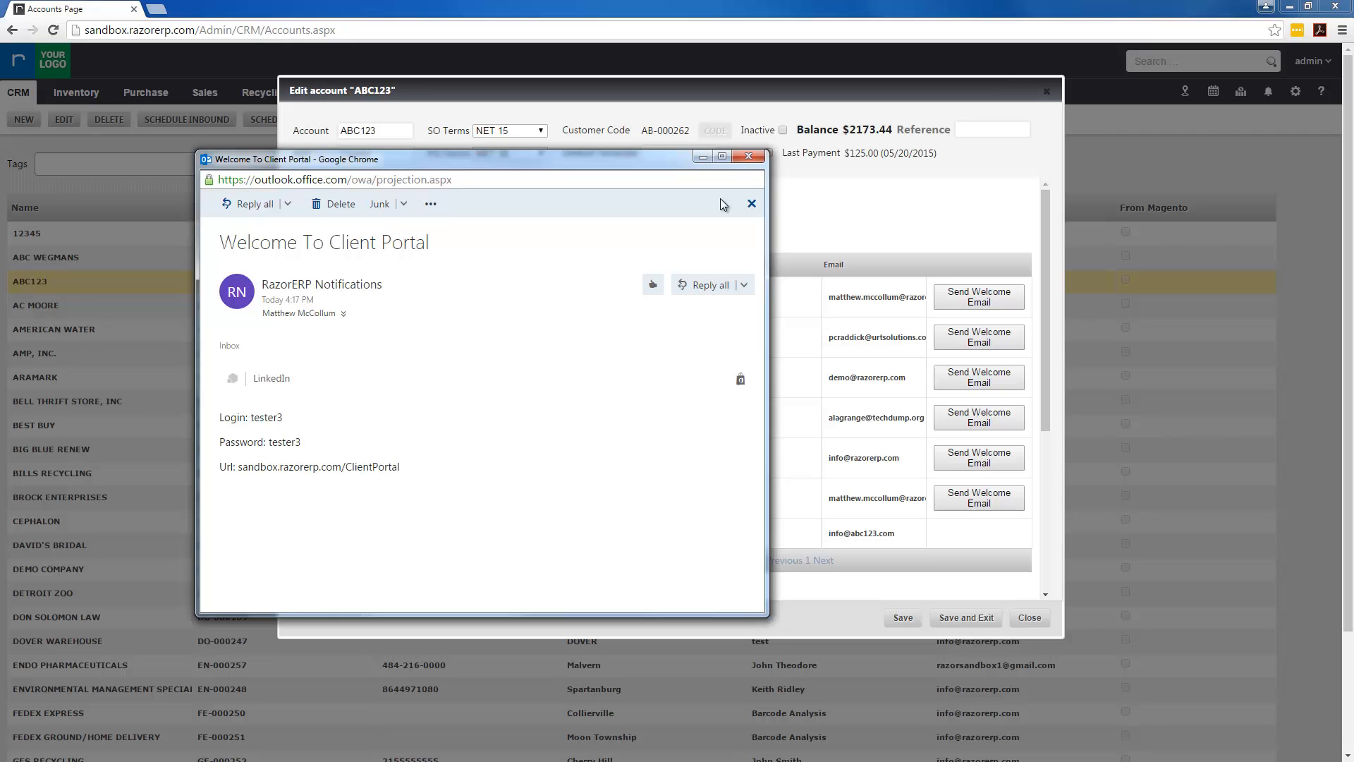
click(749, 157)
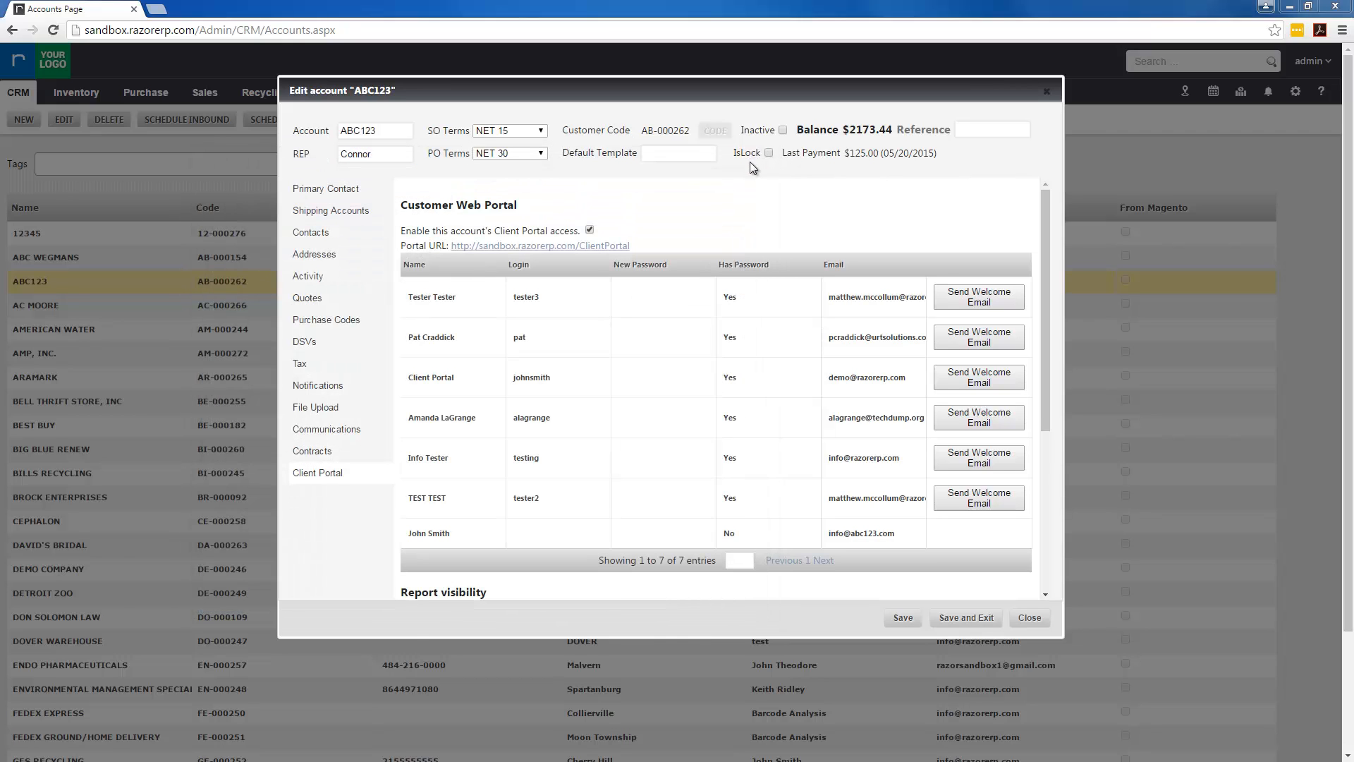
mouse_move(1044, 357)
mouse_down()
mouse_move(1044, 371)
mouse_move(1045, 340)
mouse_up()
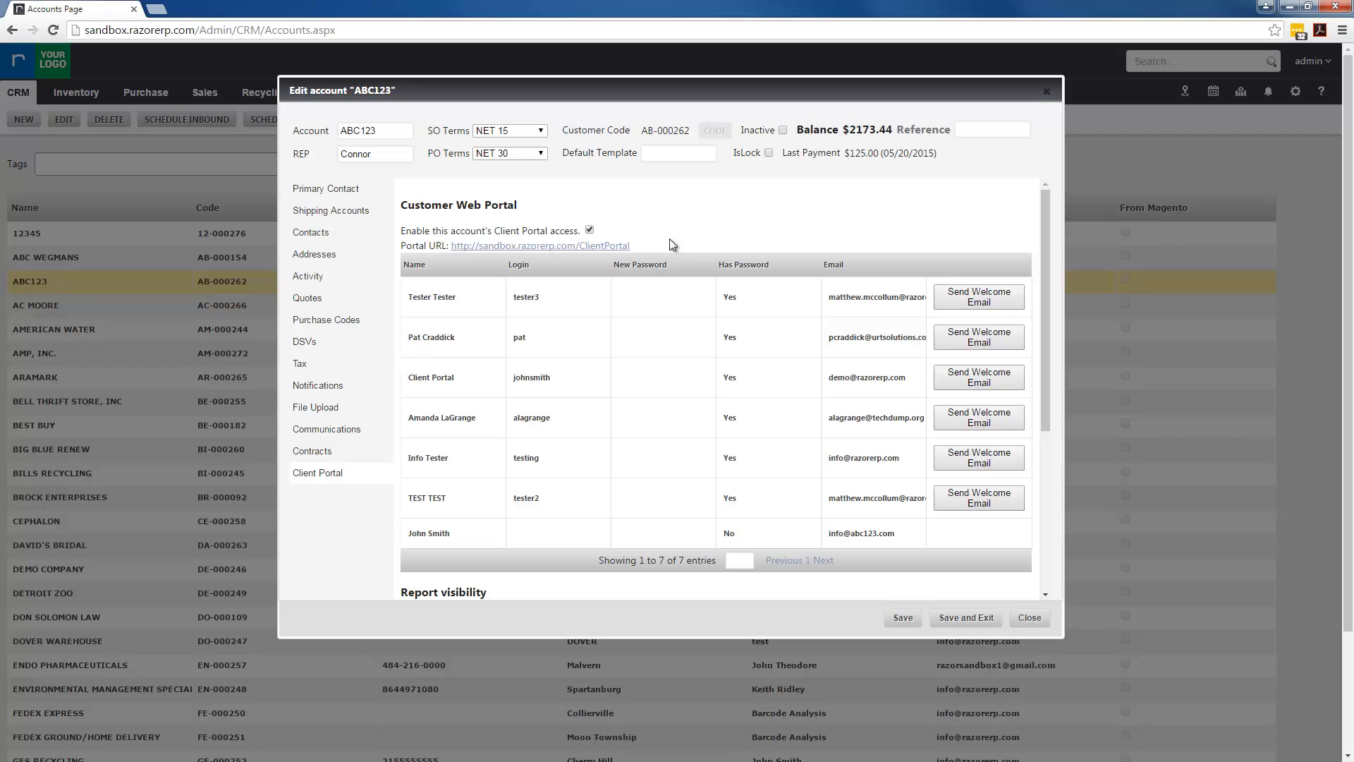
Hide Order Payment Status, Open Balance and Open Invoices from customers, then scroll up to the portal users
drag(1049, 241, 1014, 464)
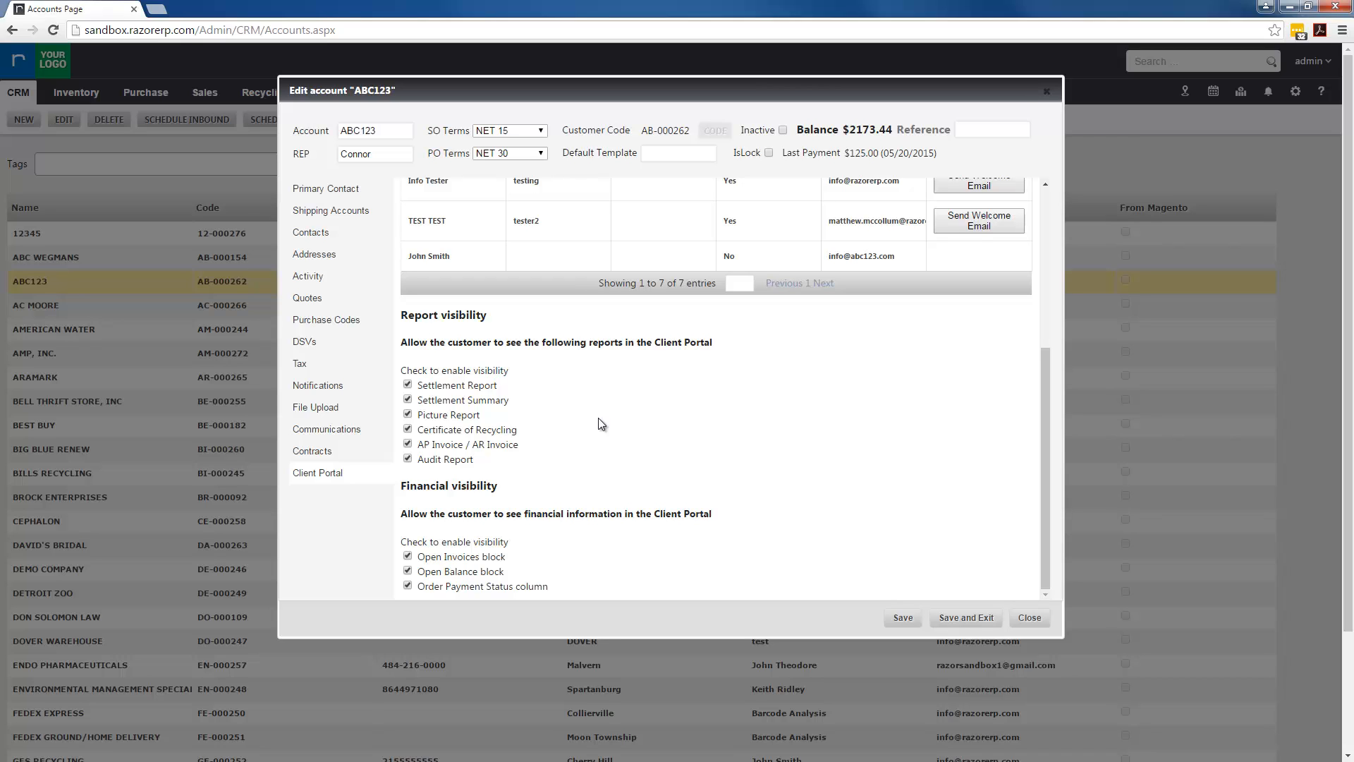
click(407, 586)
click(407, 571)
click(408, 557)
scroll(690, 452, up, 4)
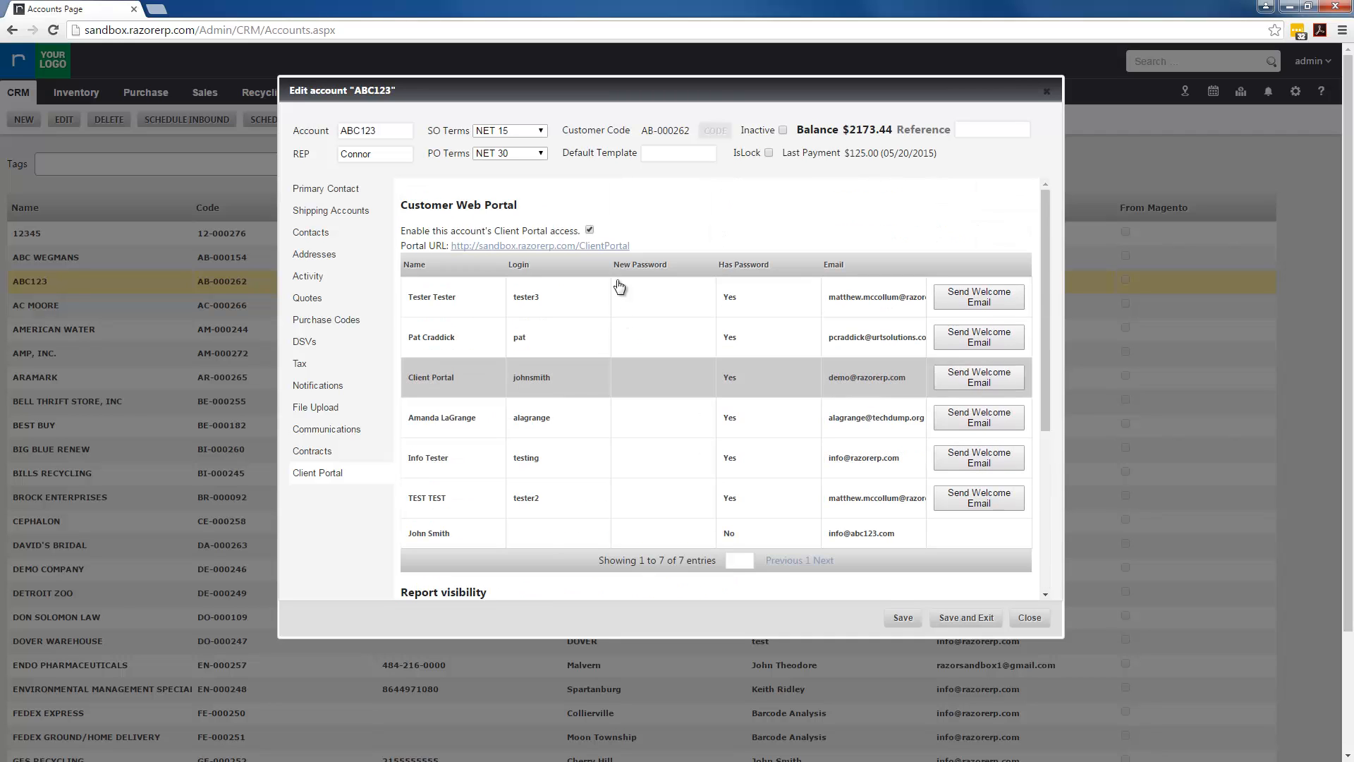
Open the Portal URL and sign in with the test contact's portal username and password
click(605, 245)
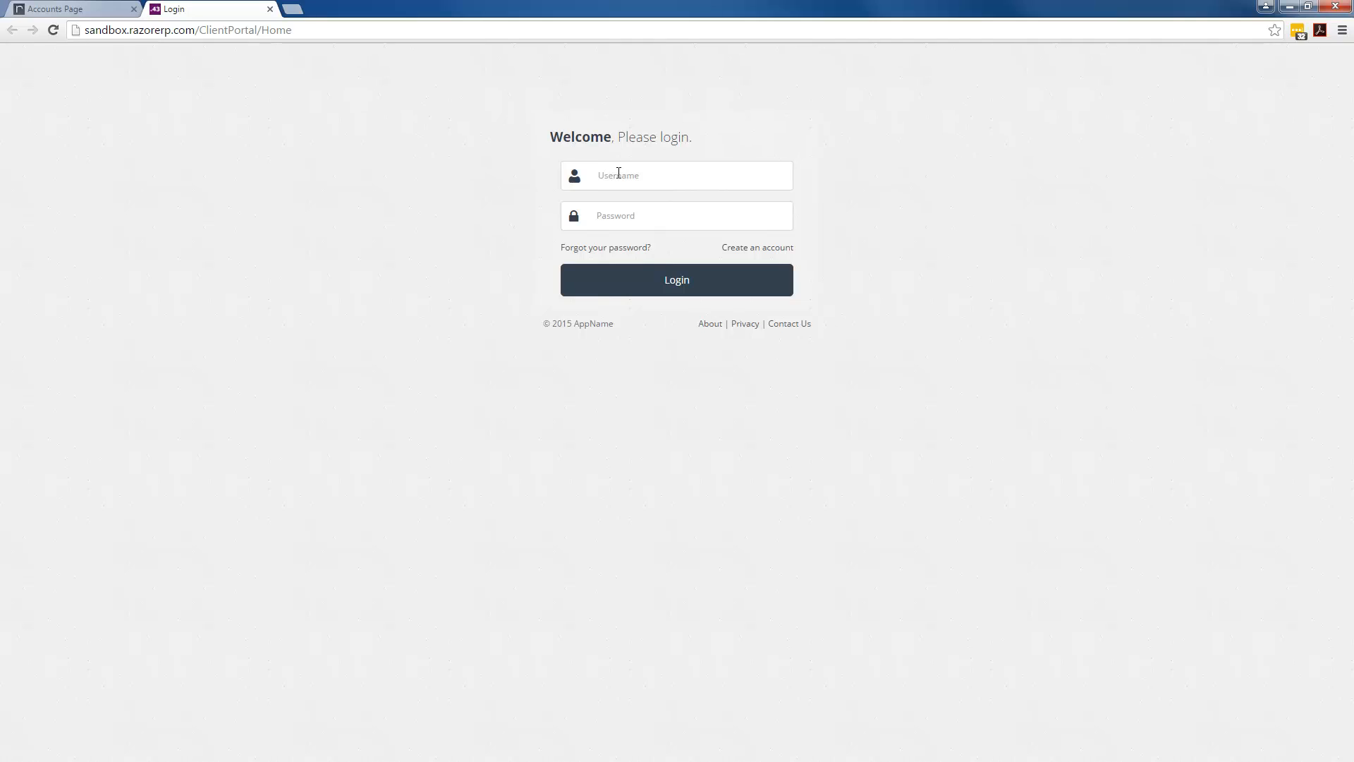
click(626, 173)
text(tester3)
key(Tab)
text(•••••••)
key(Return)
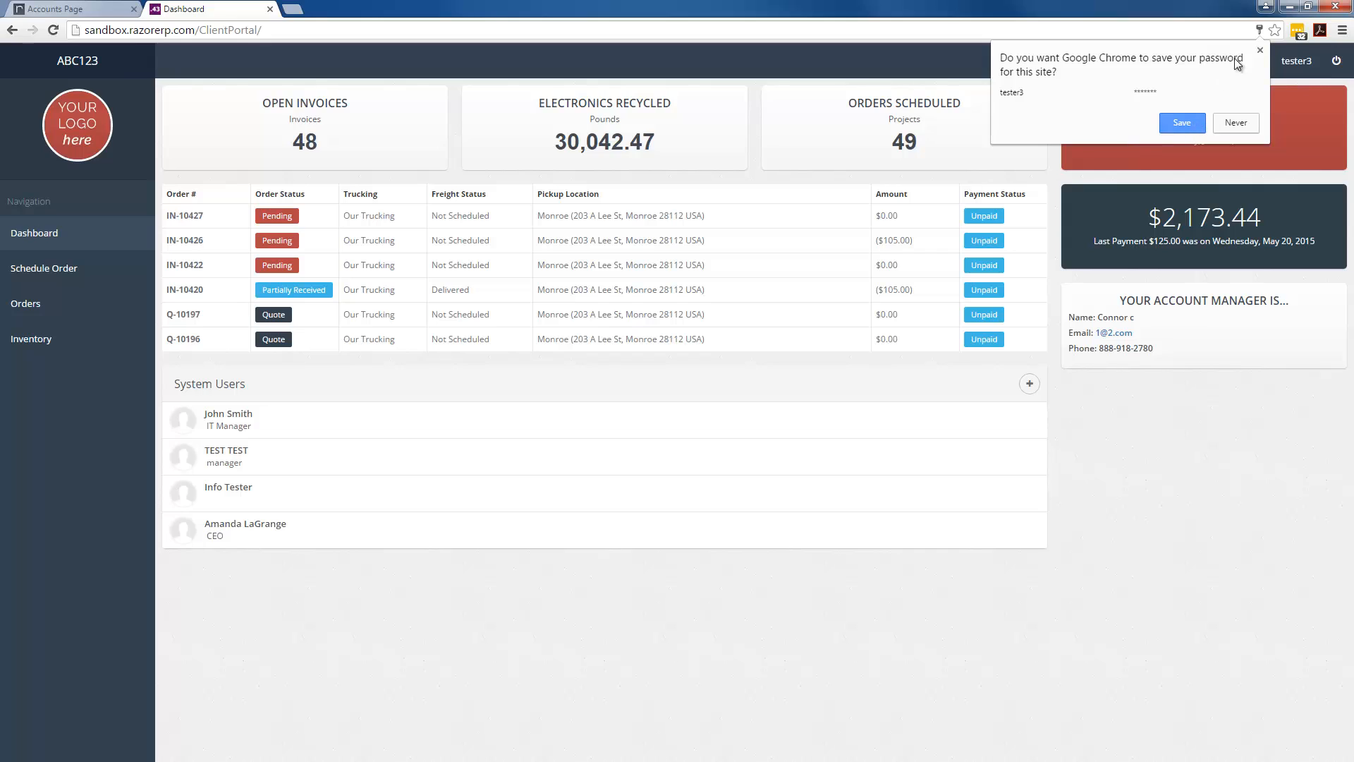
Close Chrome's save-password prompt to reveal the full Dashboard
click(1261, 51)
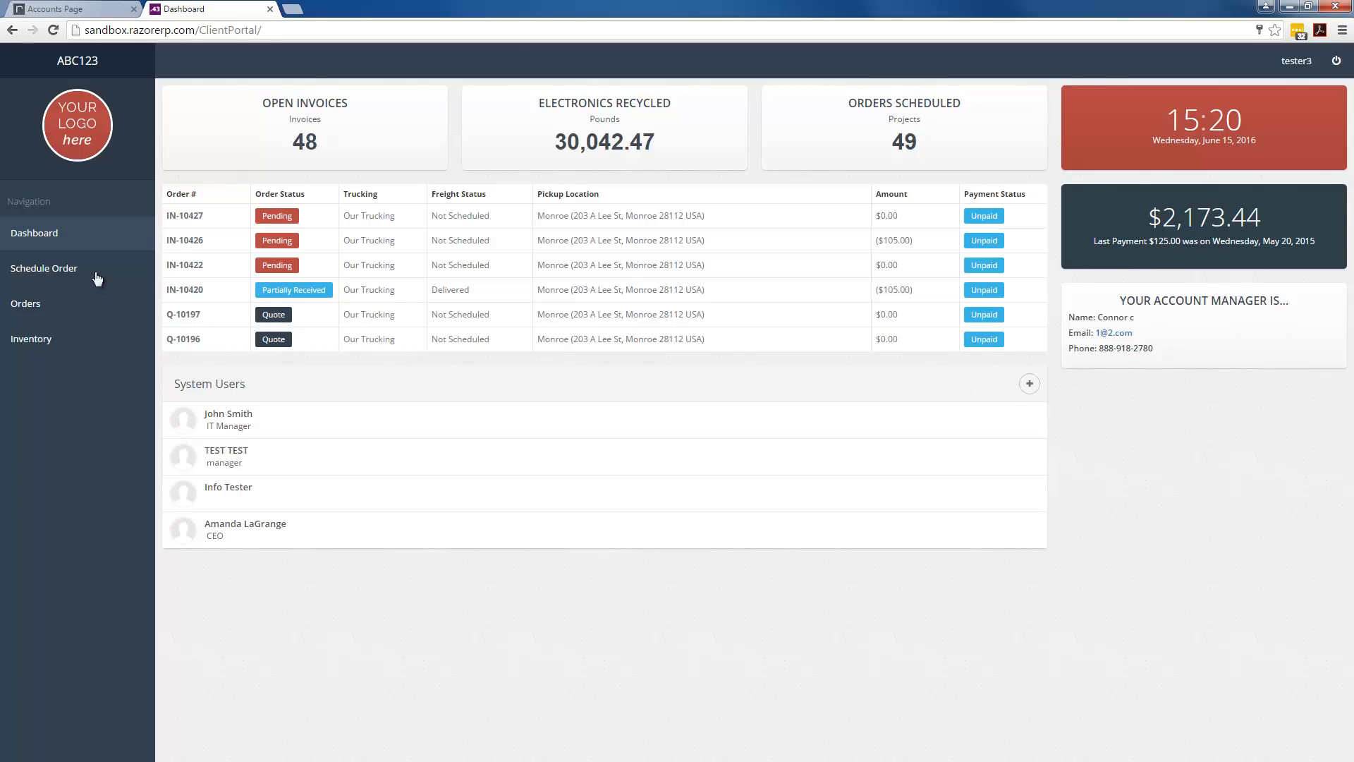
Open Schedule Order and check the Onsite Contact list, keeping the current contact
click(64, 270)
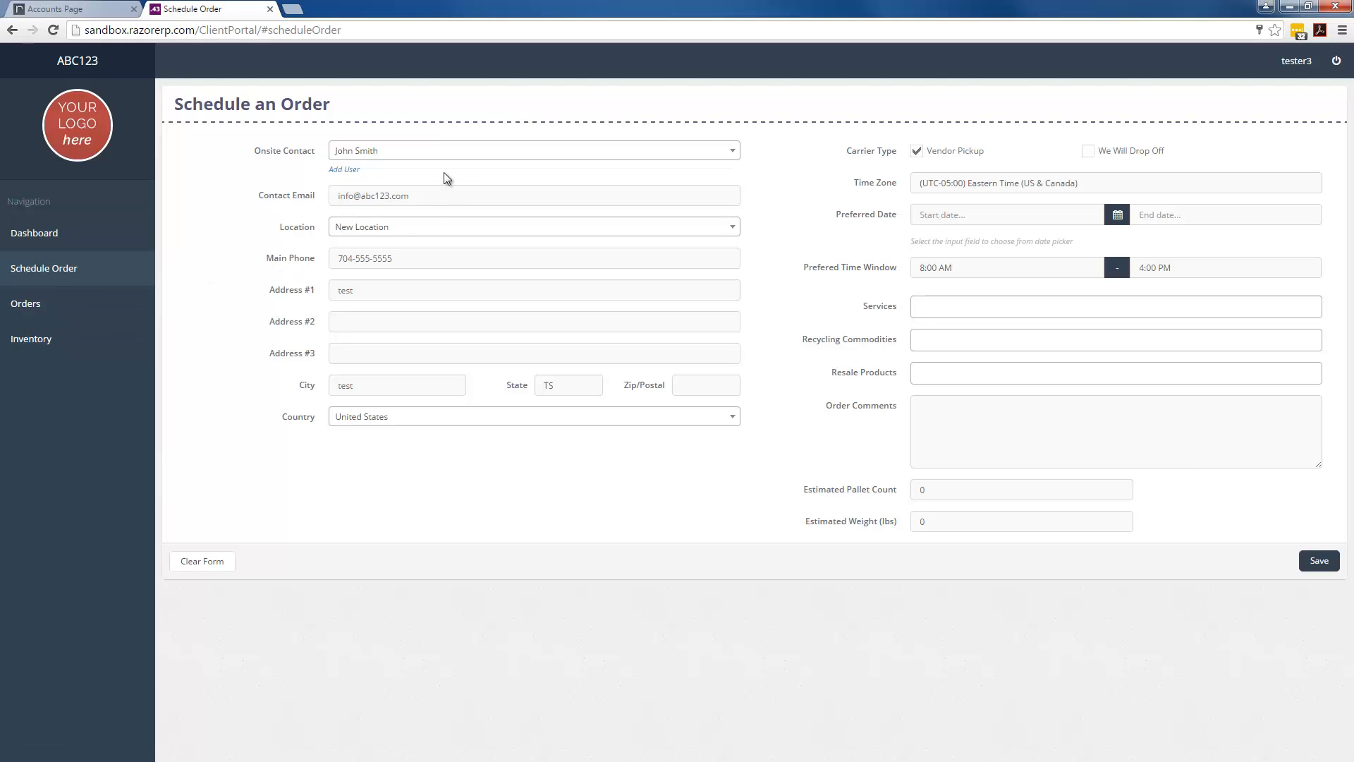
click(461, 156)
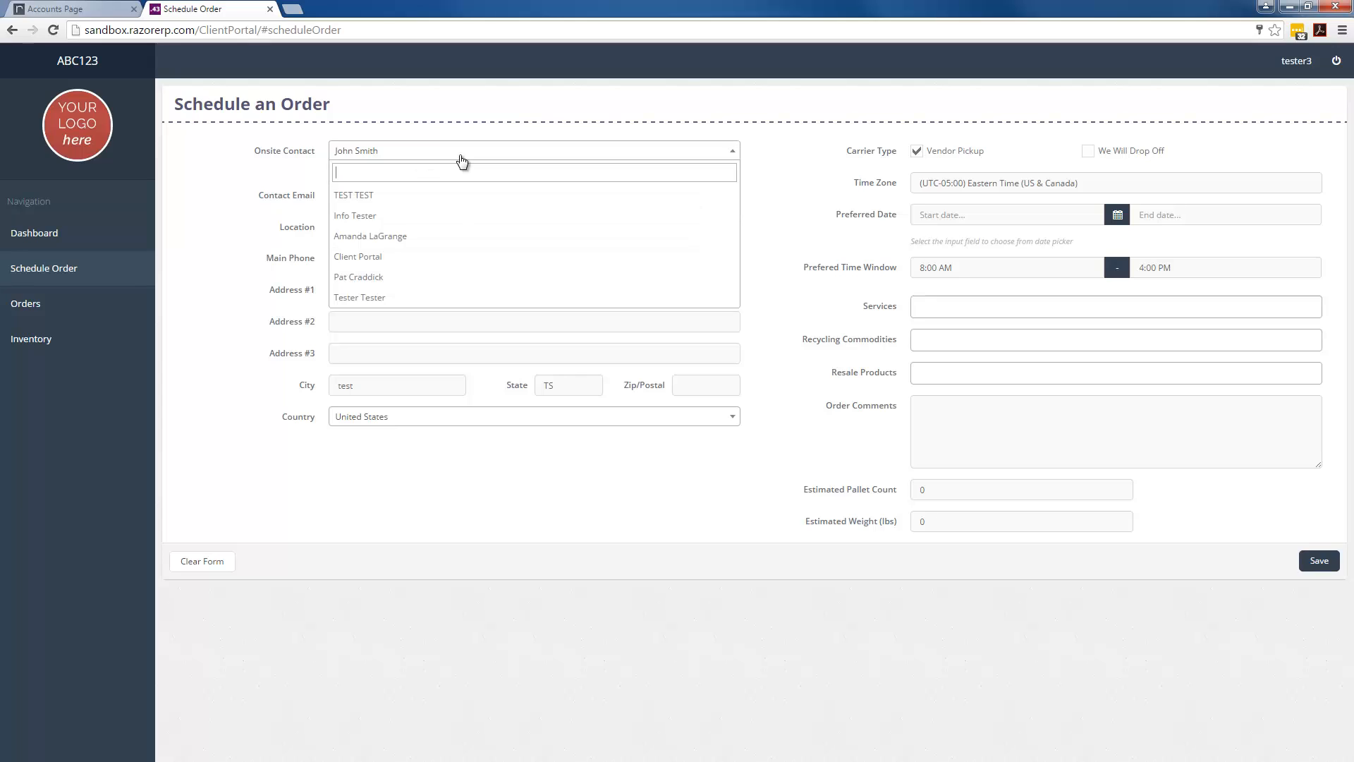
click(462, 161)
click(462, 161)
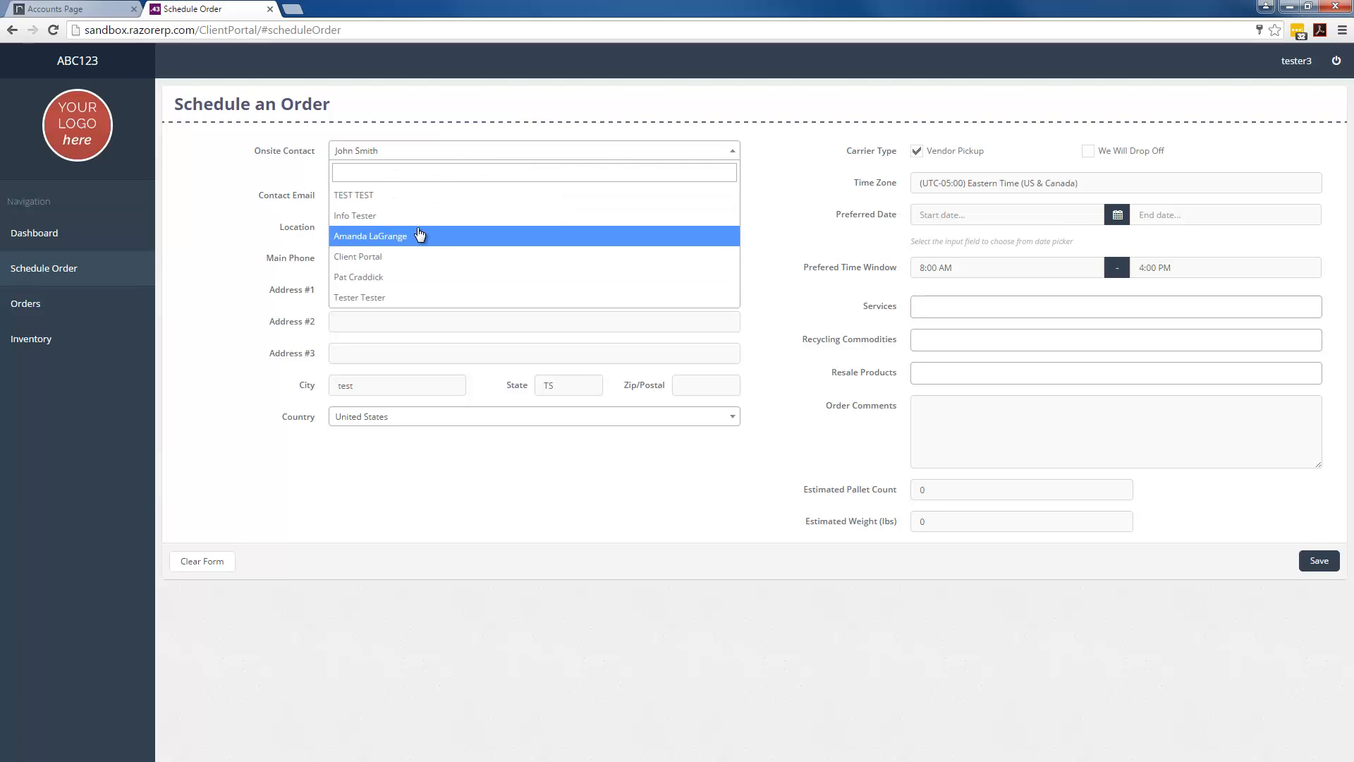
click(449, 130)
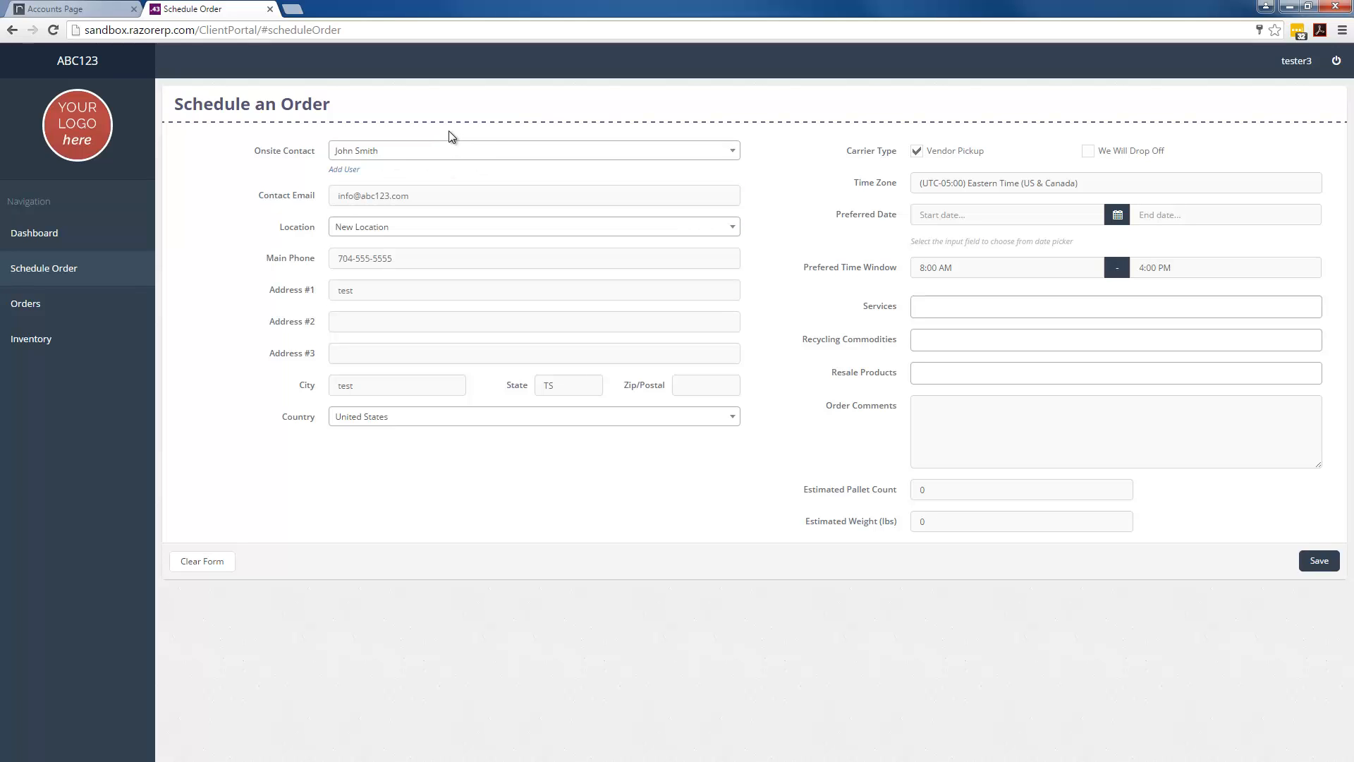
Look over the Add User profile page, then return to the Schedule an Order form
click(345, 171)
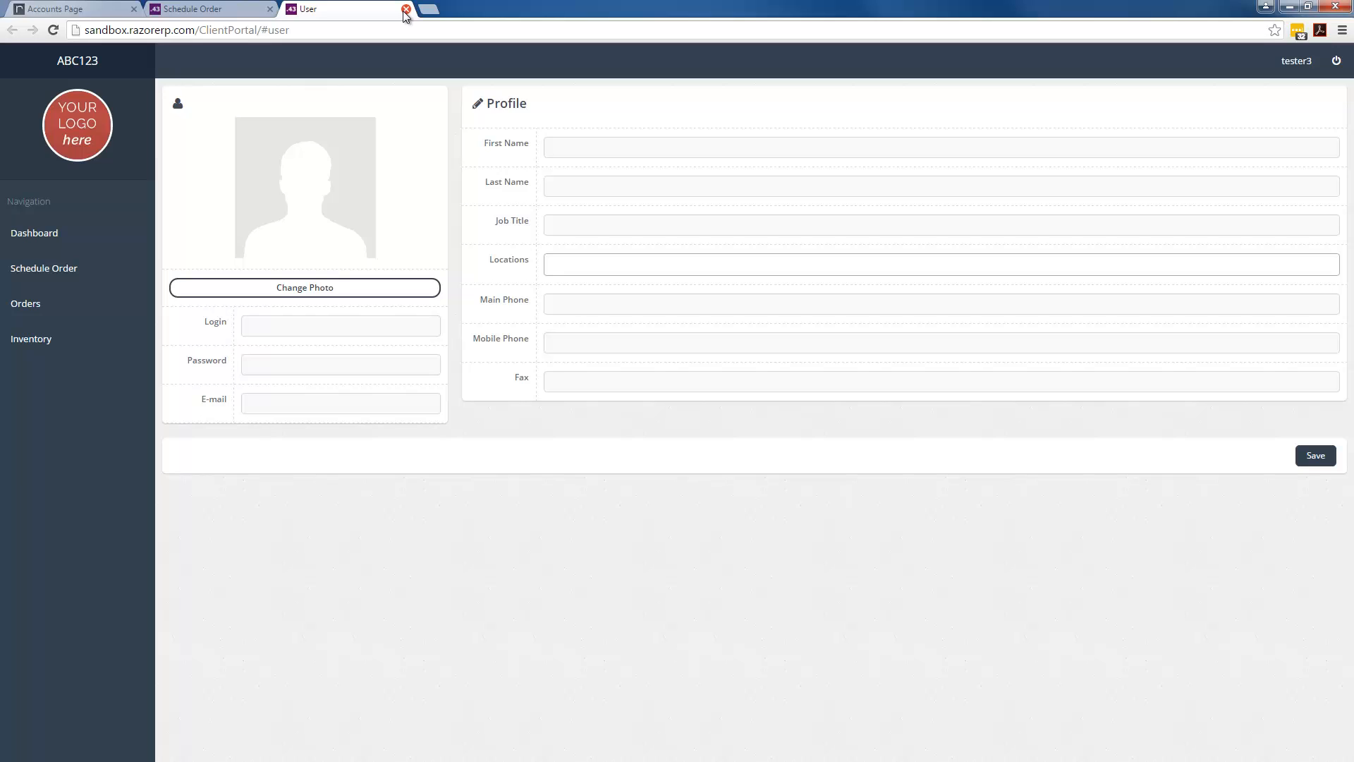
click(406, 10)
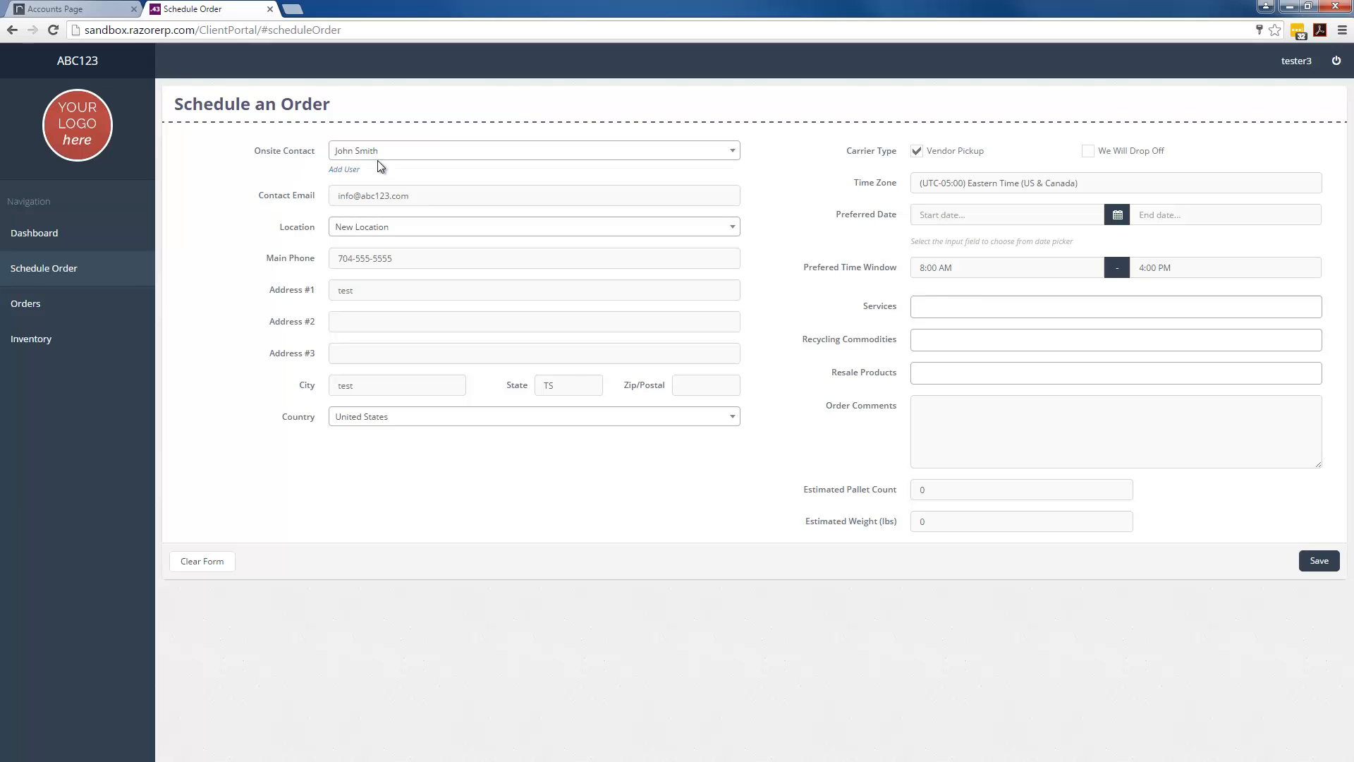
click(348, 172)
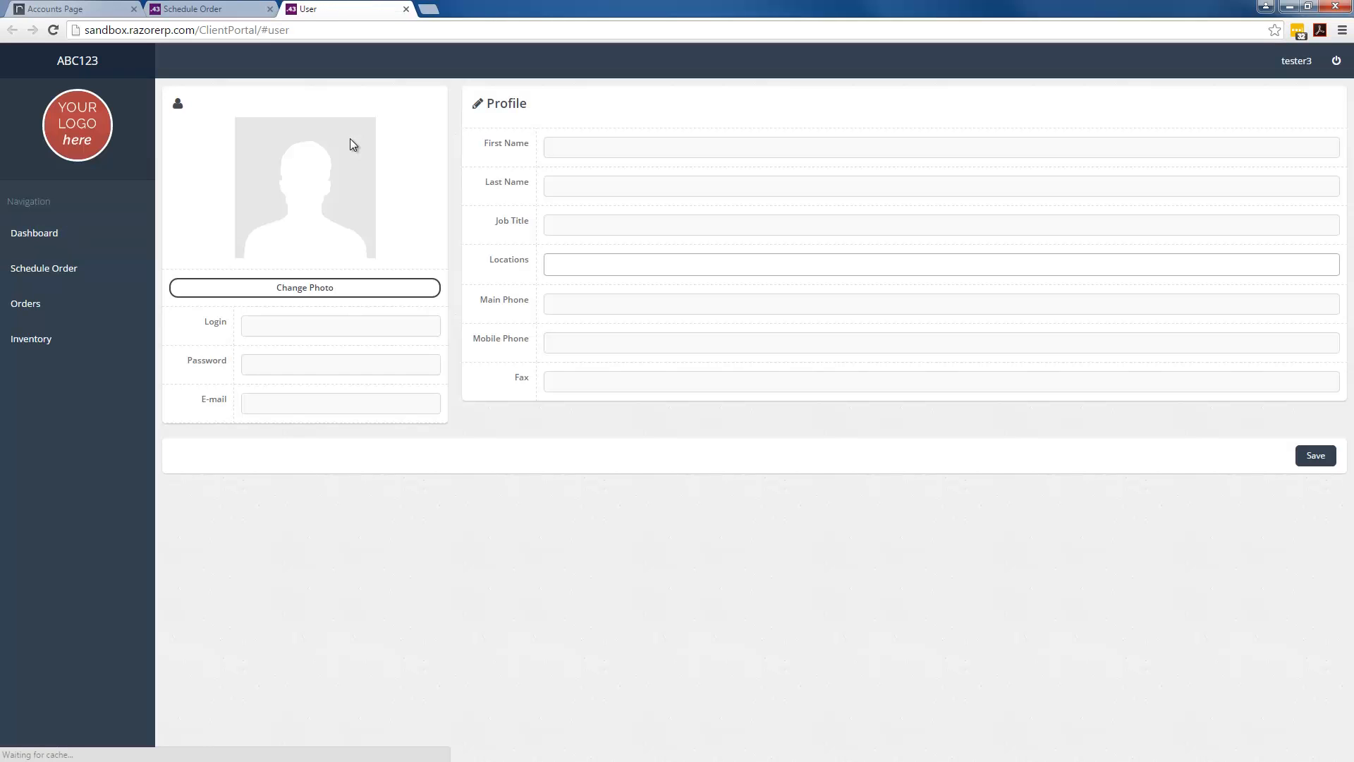
click(71, 10)
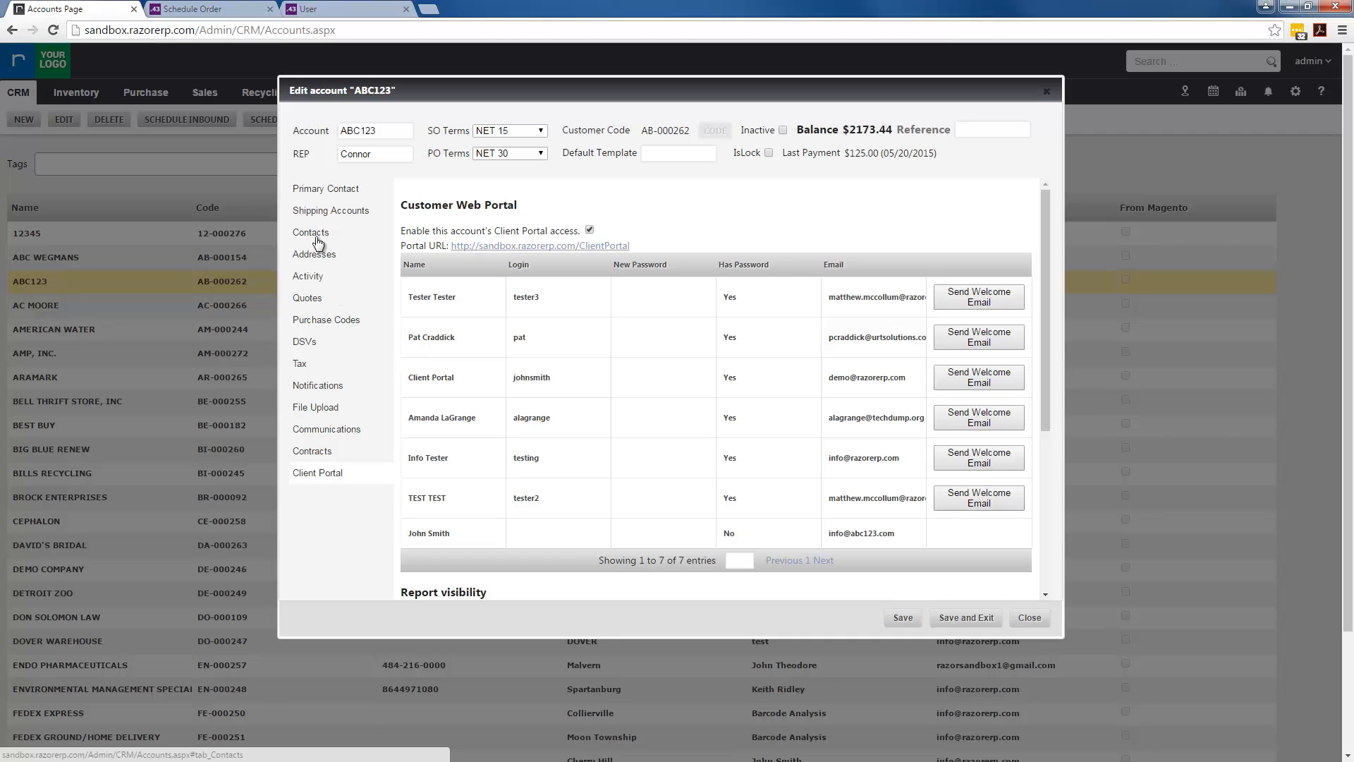
click(346, 10)
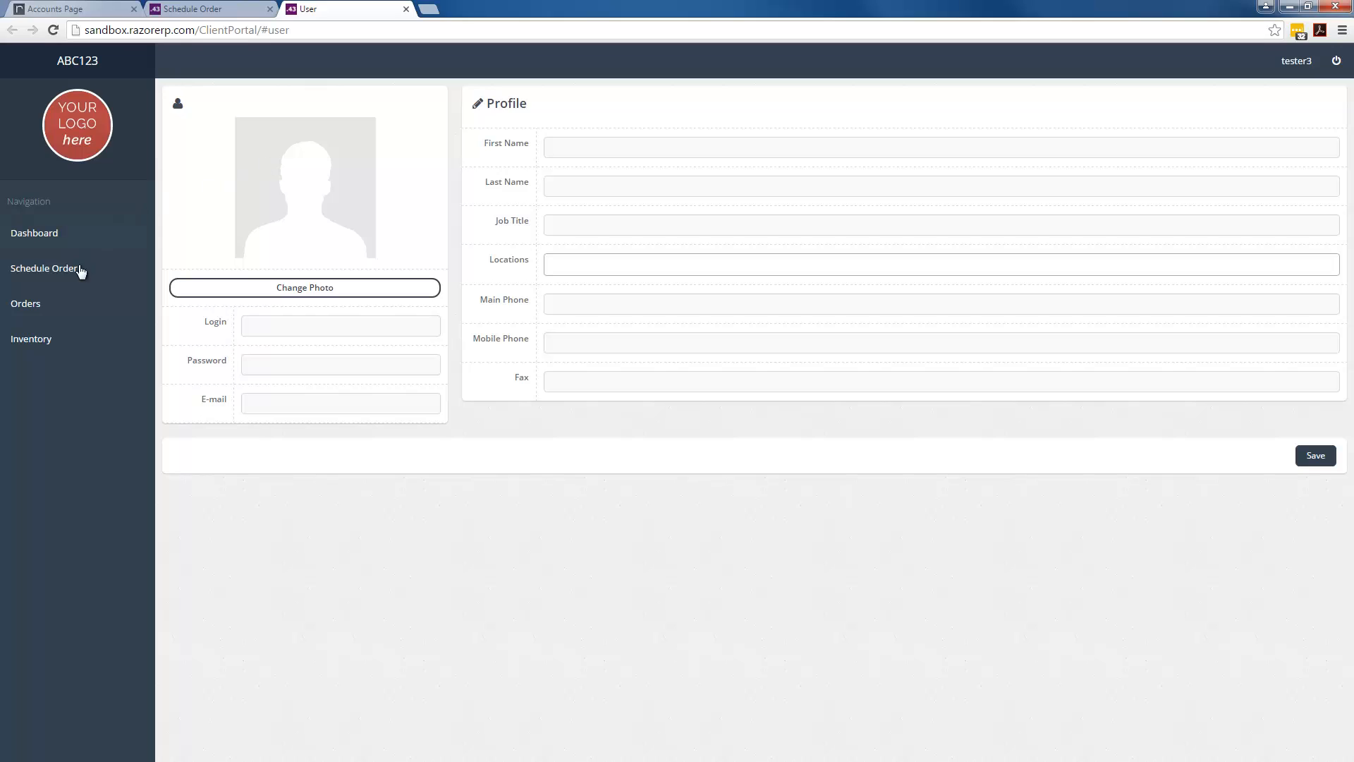
click(56, 272)
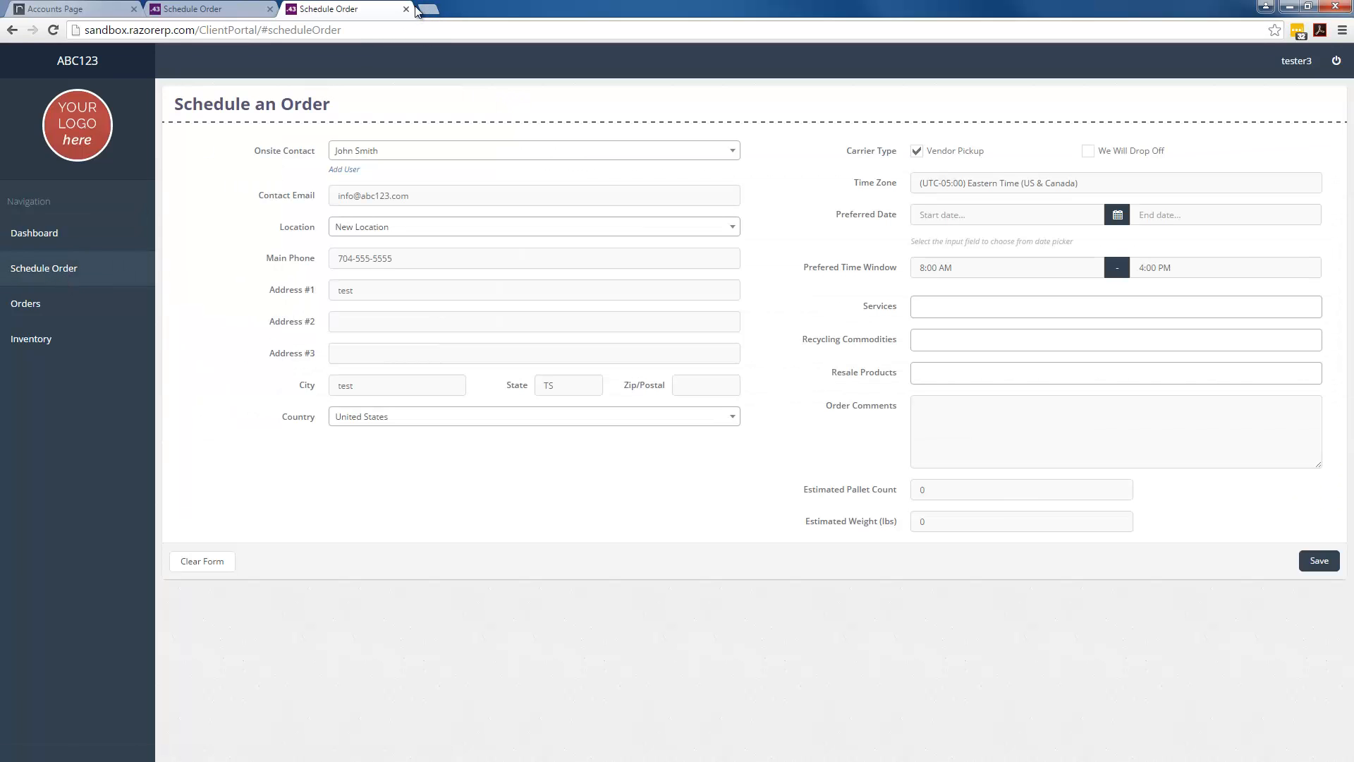
Close the duplicate tab and fill the address from the saved Medford pickup location
click(407, 9)
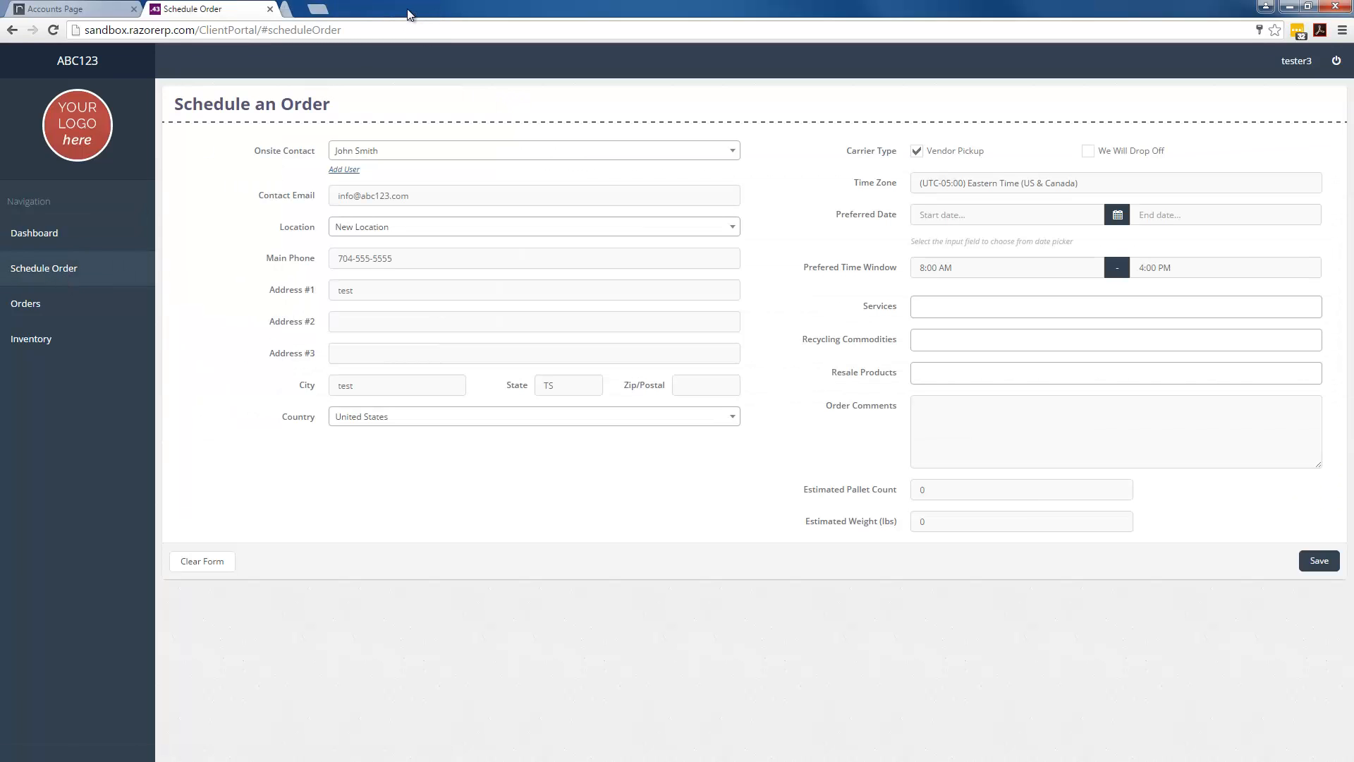
click(487, 232)
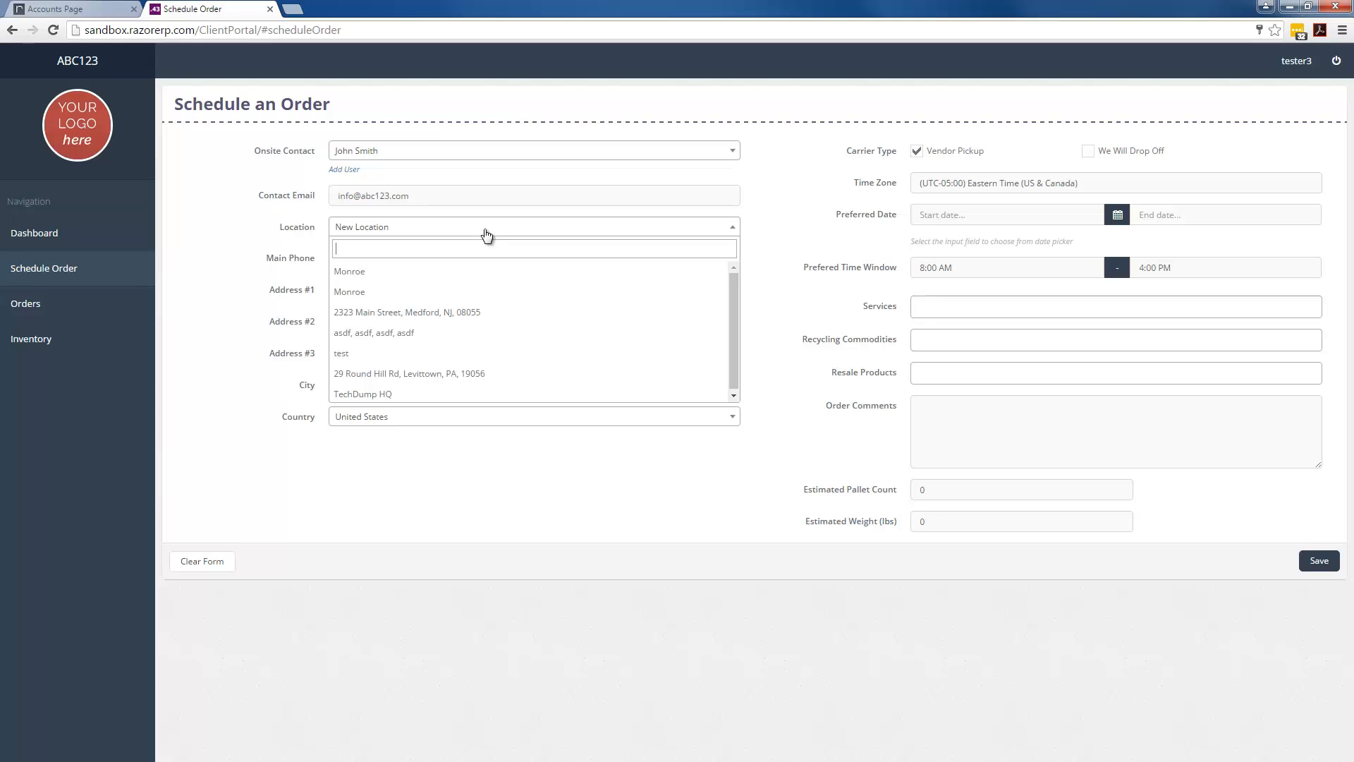
click(236, 293)
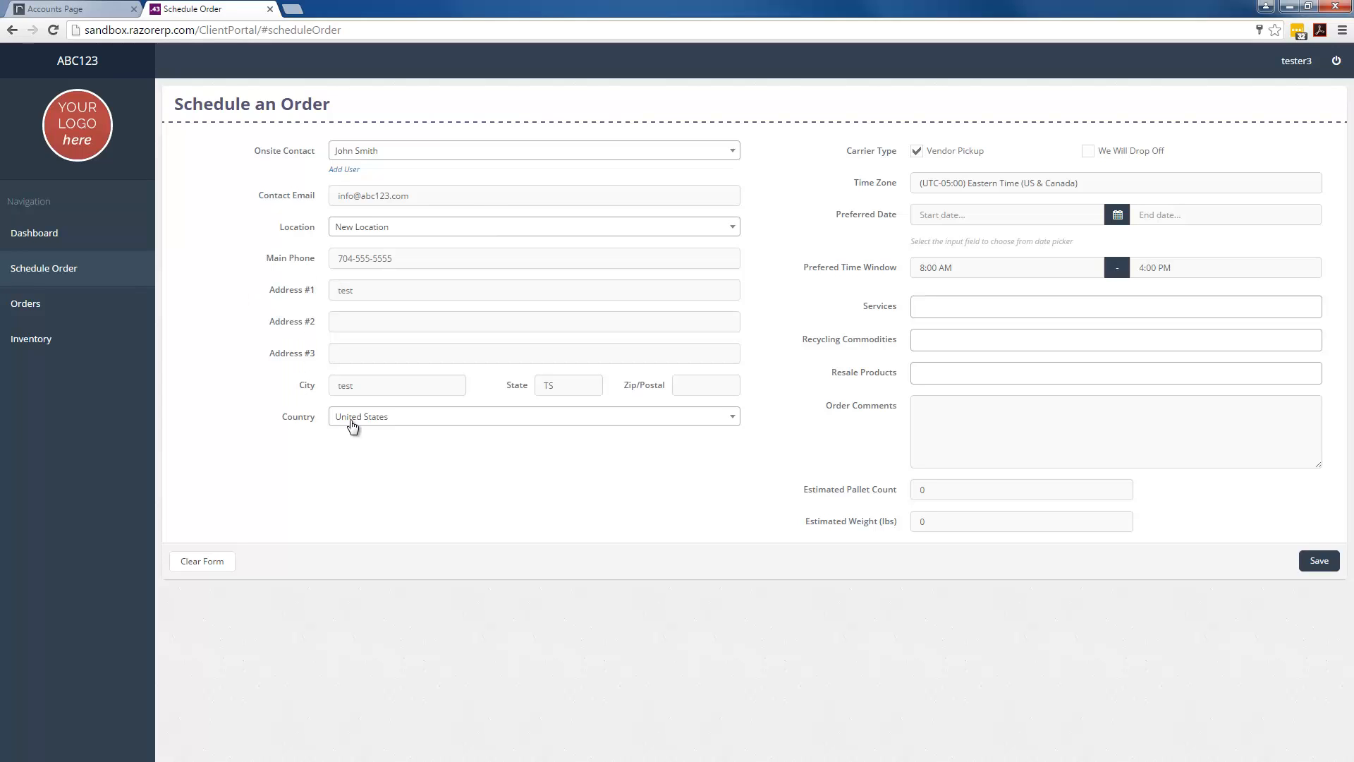
click(477, 227)
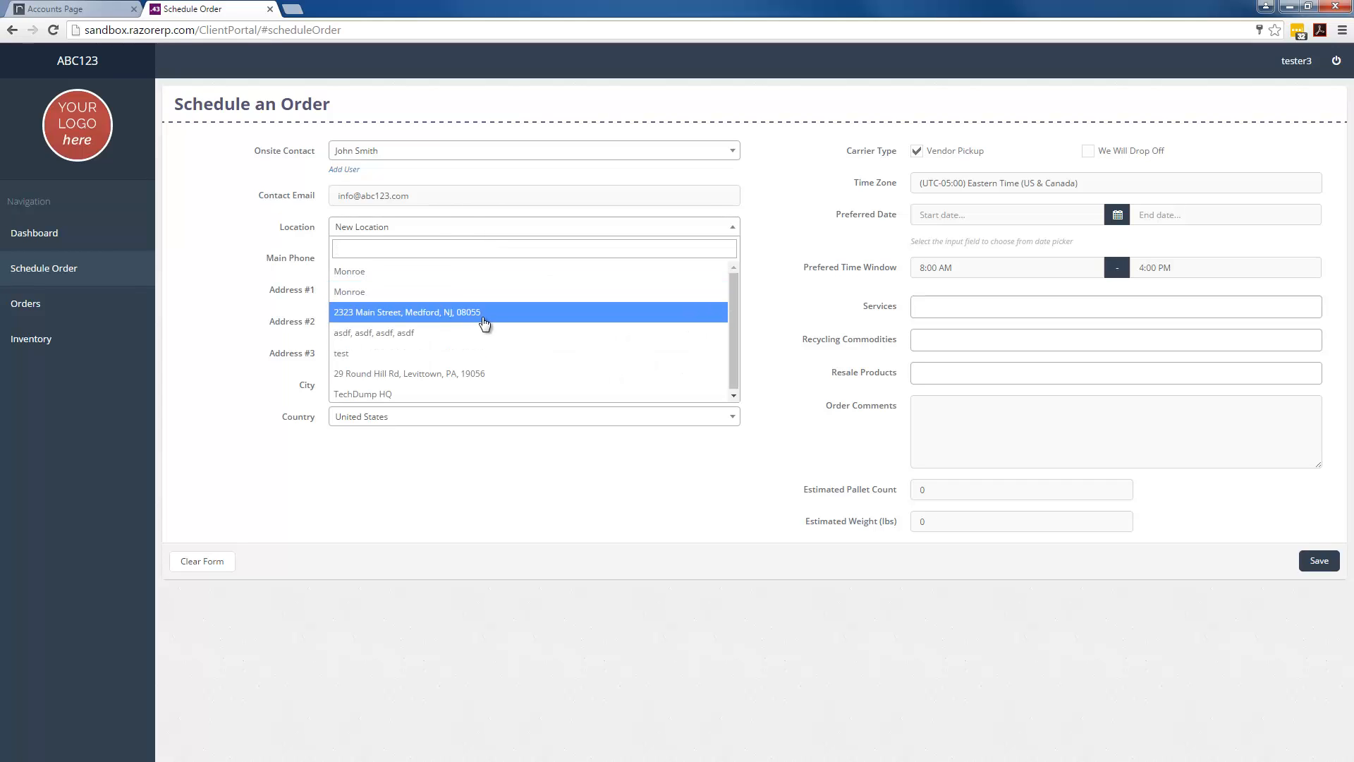
click(433, 314)
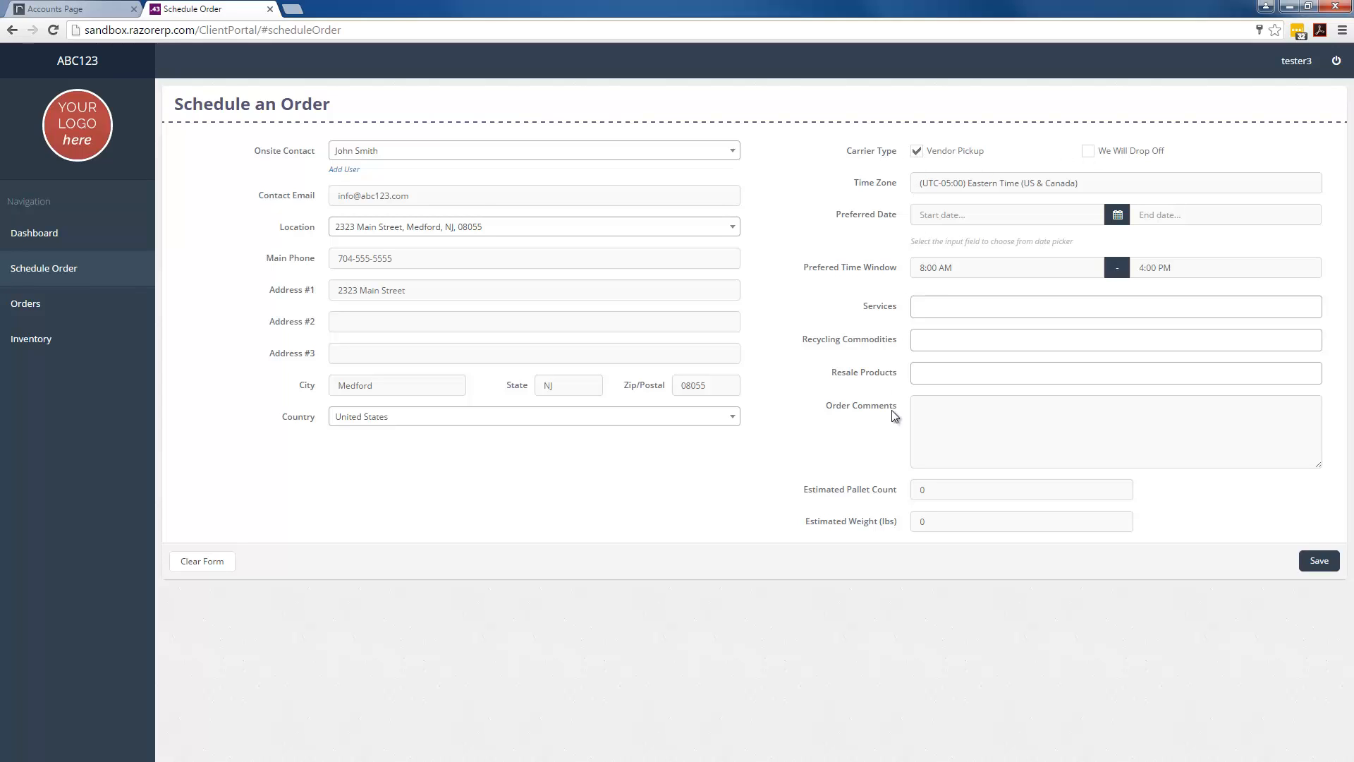
Check the Recycling Commodities options, then go to the Orders list
click(956, 345)
click(844, 362)
click(44, 316)
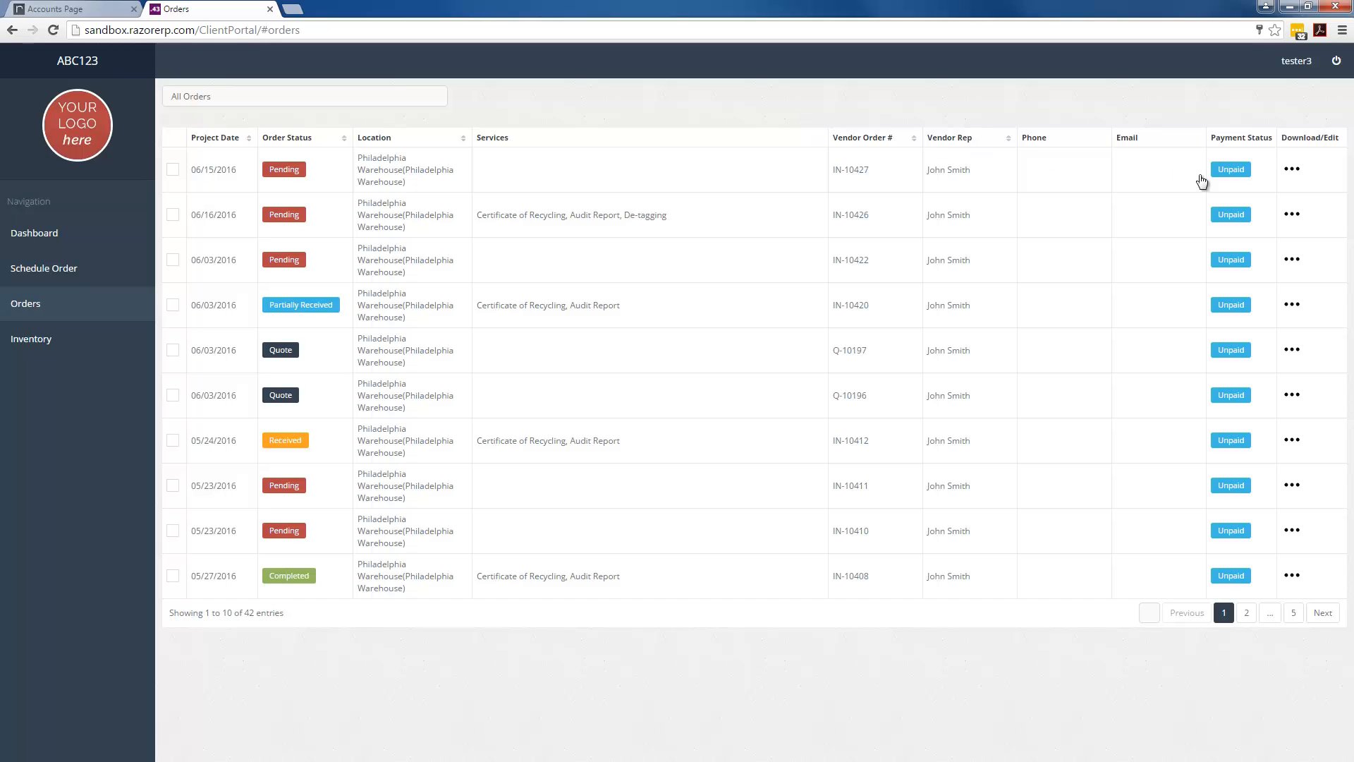
Download the Settlement Report for the completed 05/27/2016 order IN-10408
click(1291, 170)
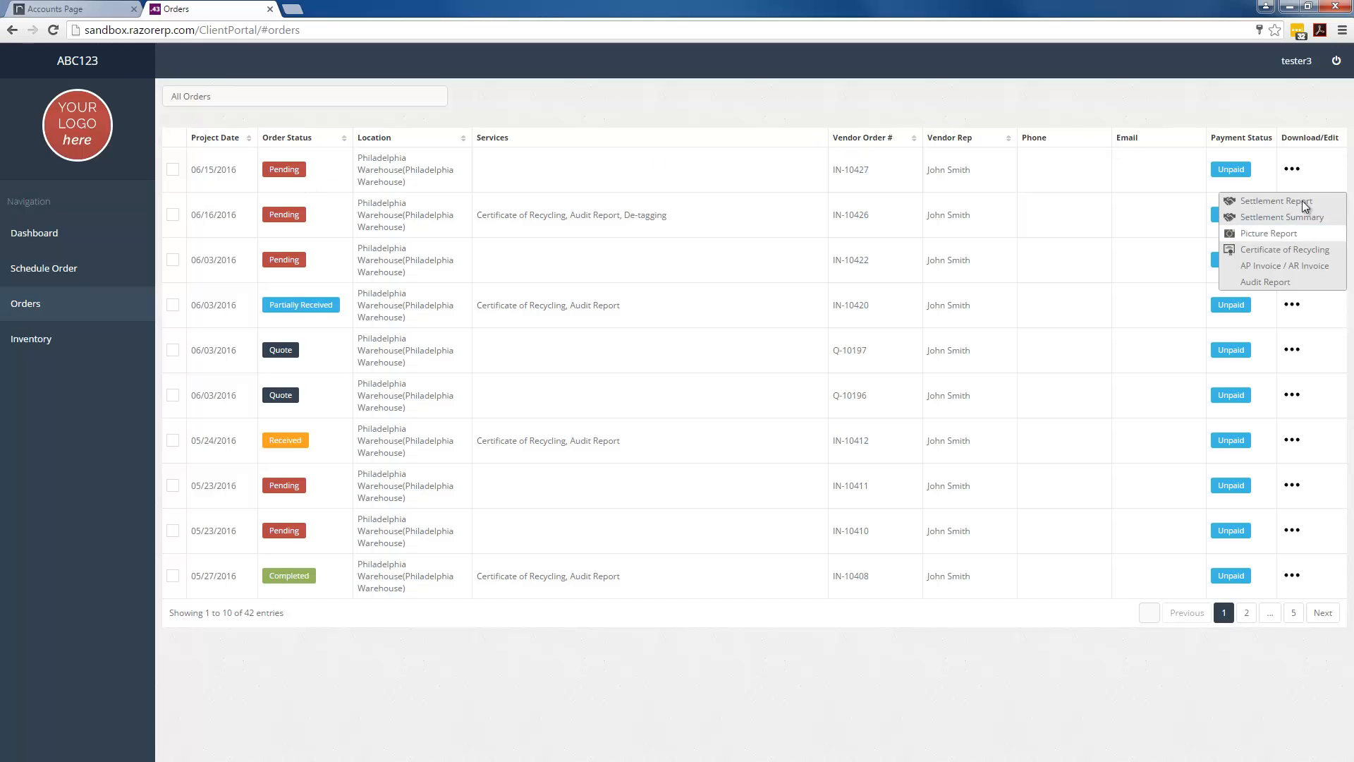
click(1124, 119)
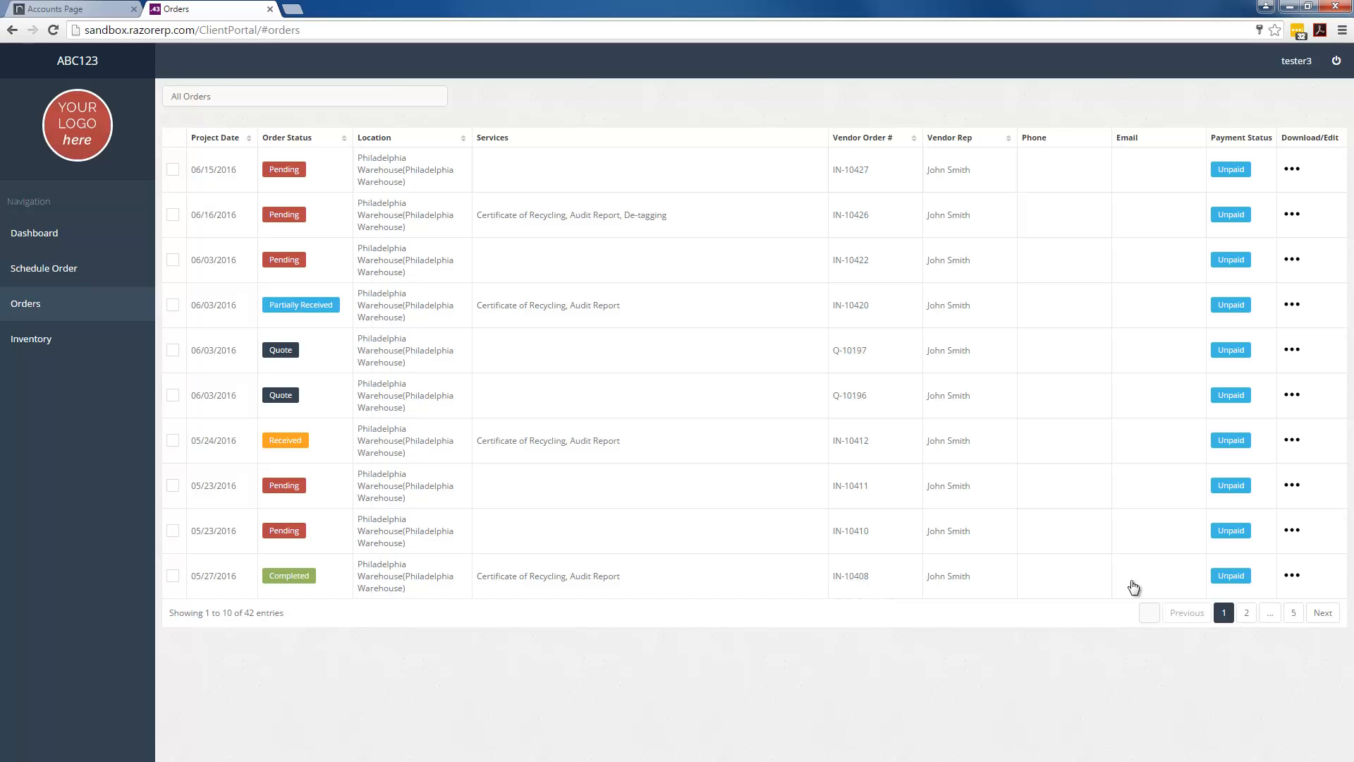
click(1292, 577)
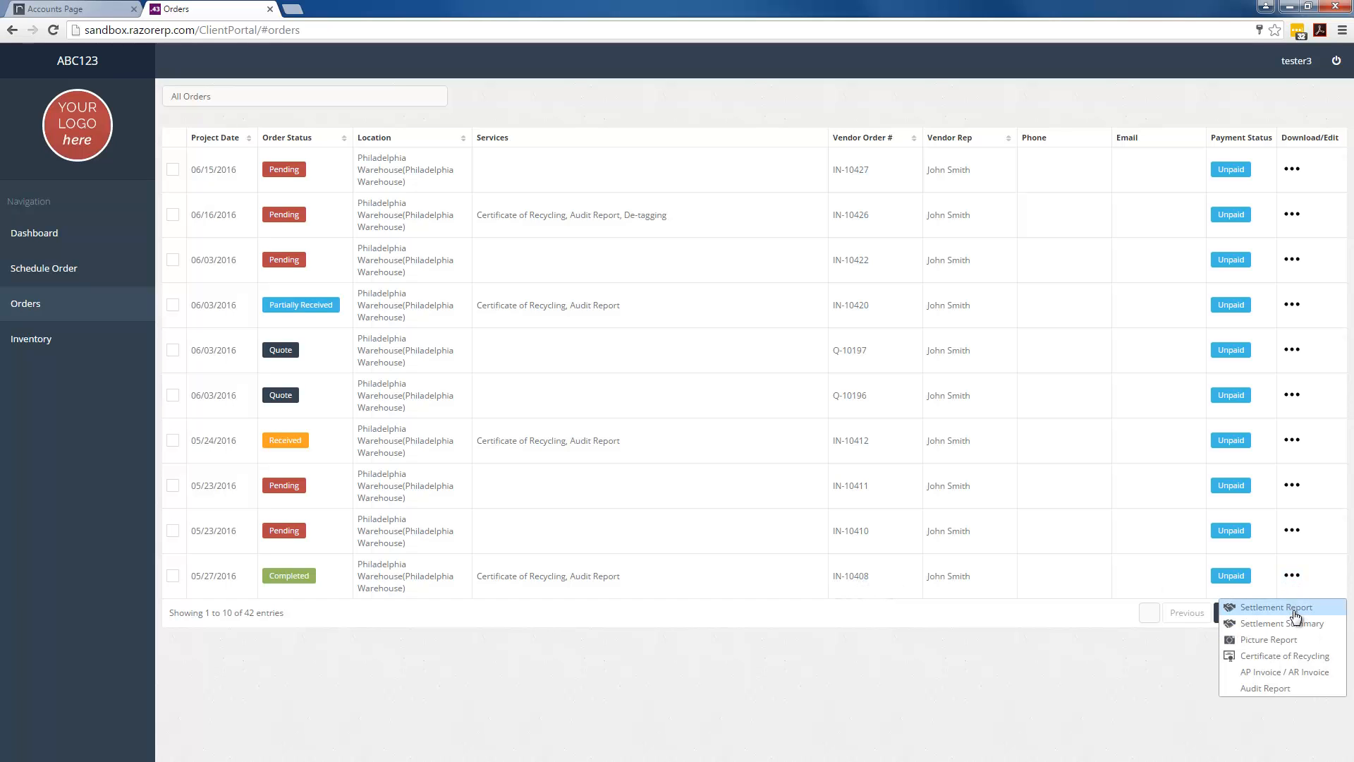
click(1291, 610)
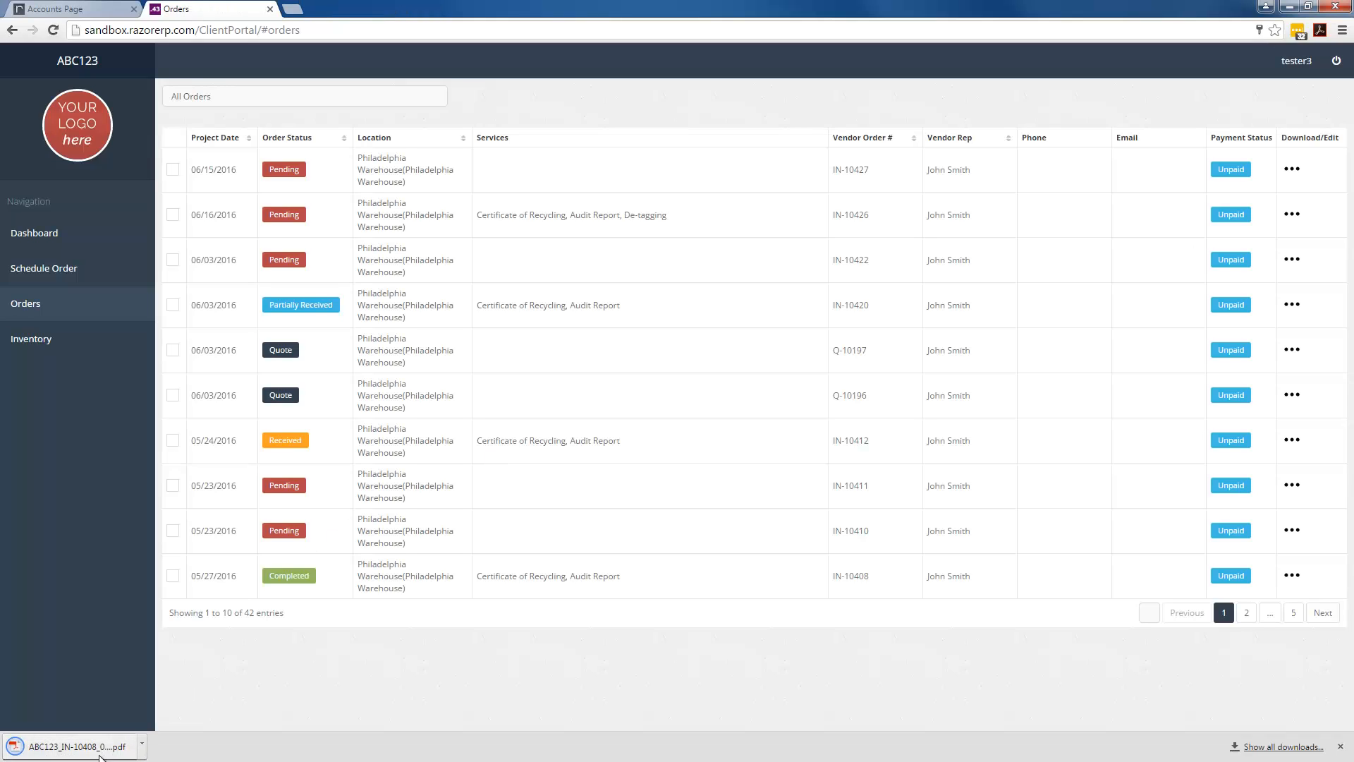
Look through the downloaded IN-10408 Settlement Report PDF, then close it to return to Orders
click(99, 753)
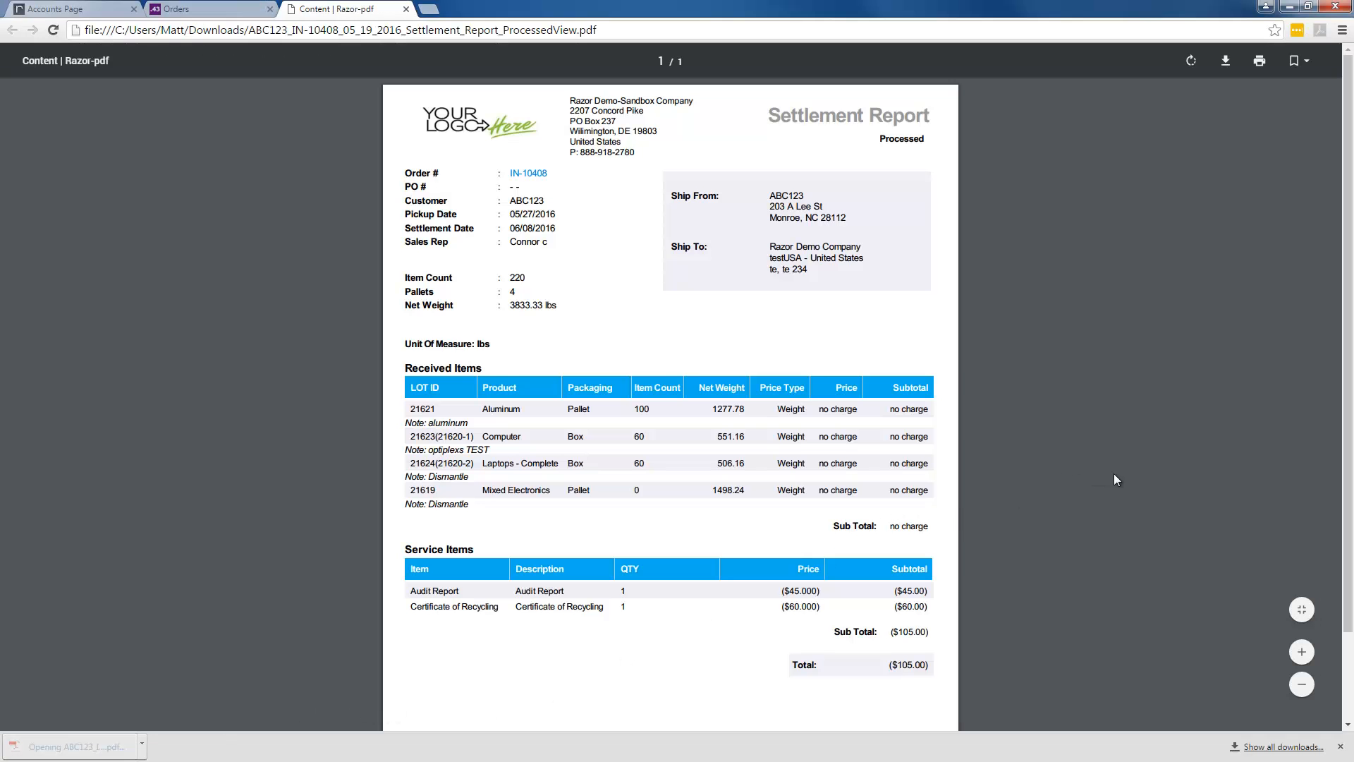
scroll(1076, 445, down, 2)
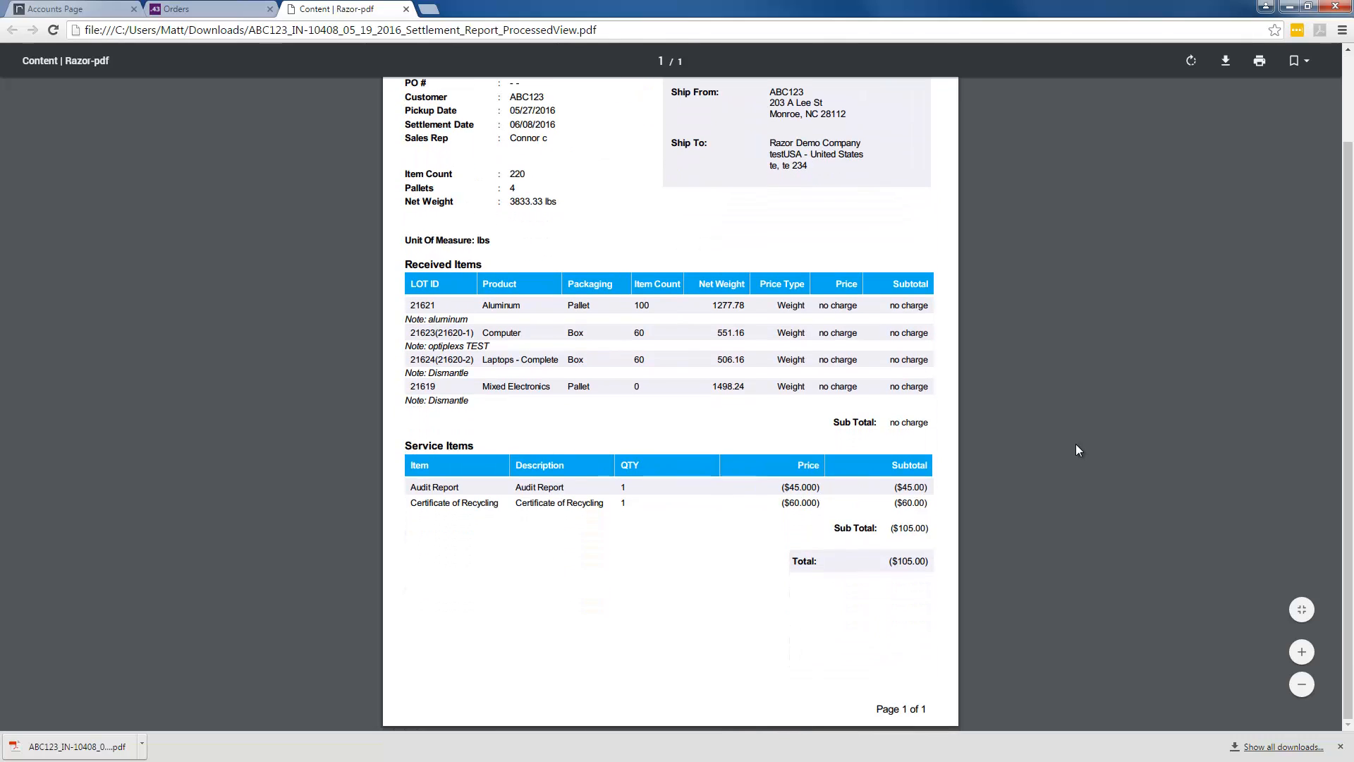
scroll(1076, 444, up, 2)
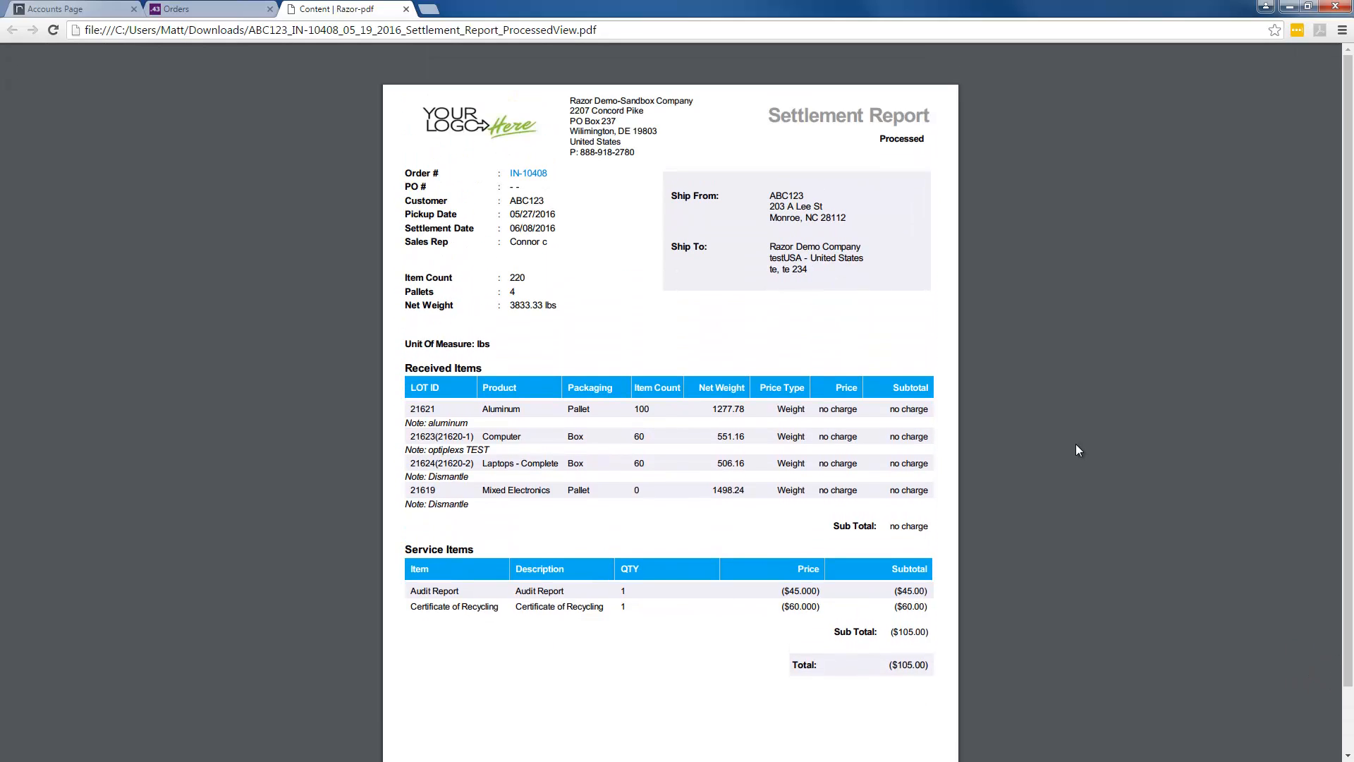
click(407, 9)
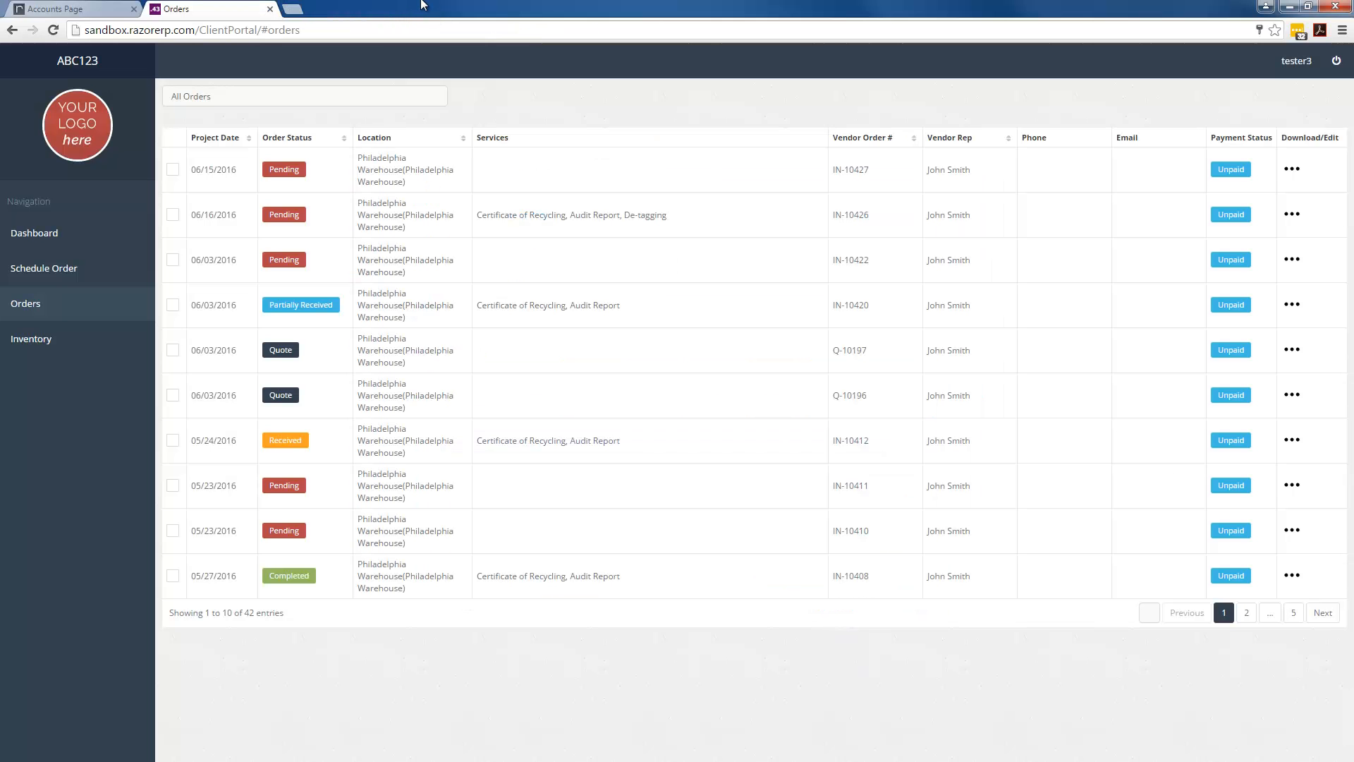
View the empty Inventory list with 0 entries, then go back to Schedule an Order
click(41, 348)
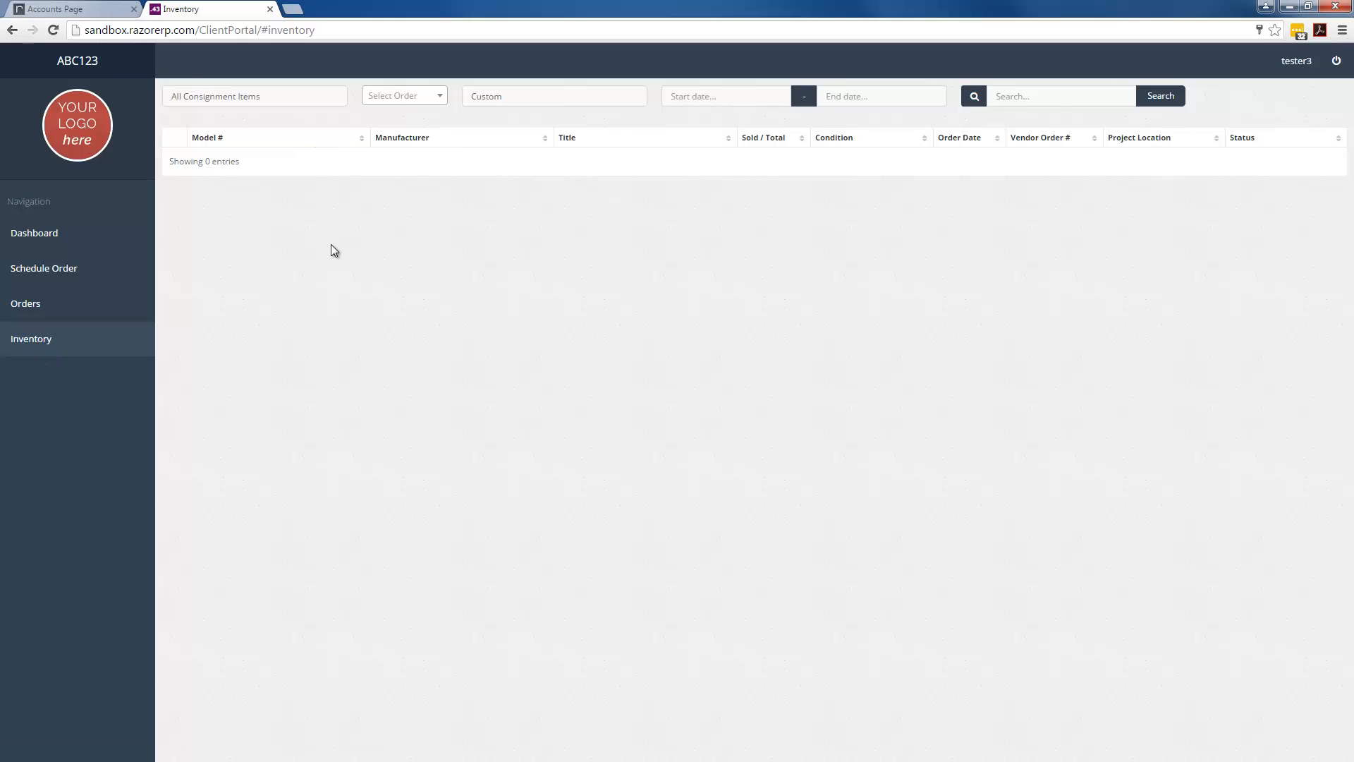
click(52, 268)
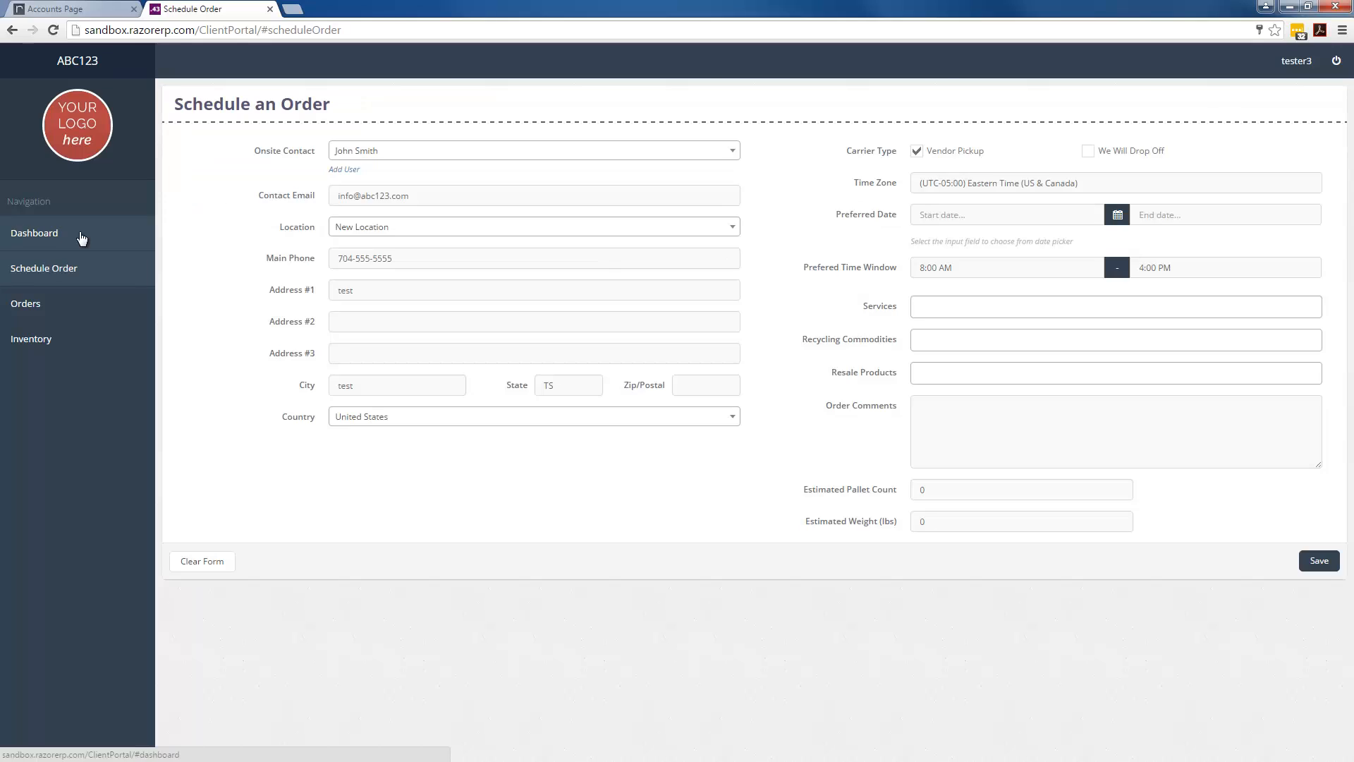